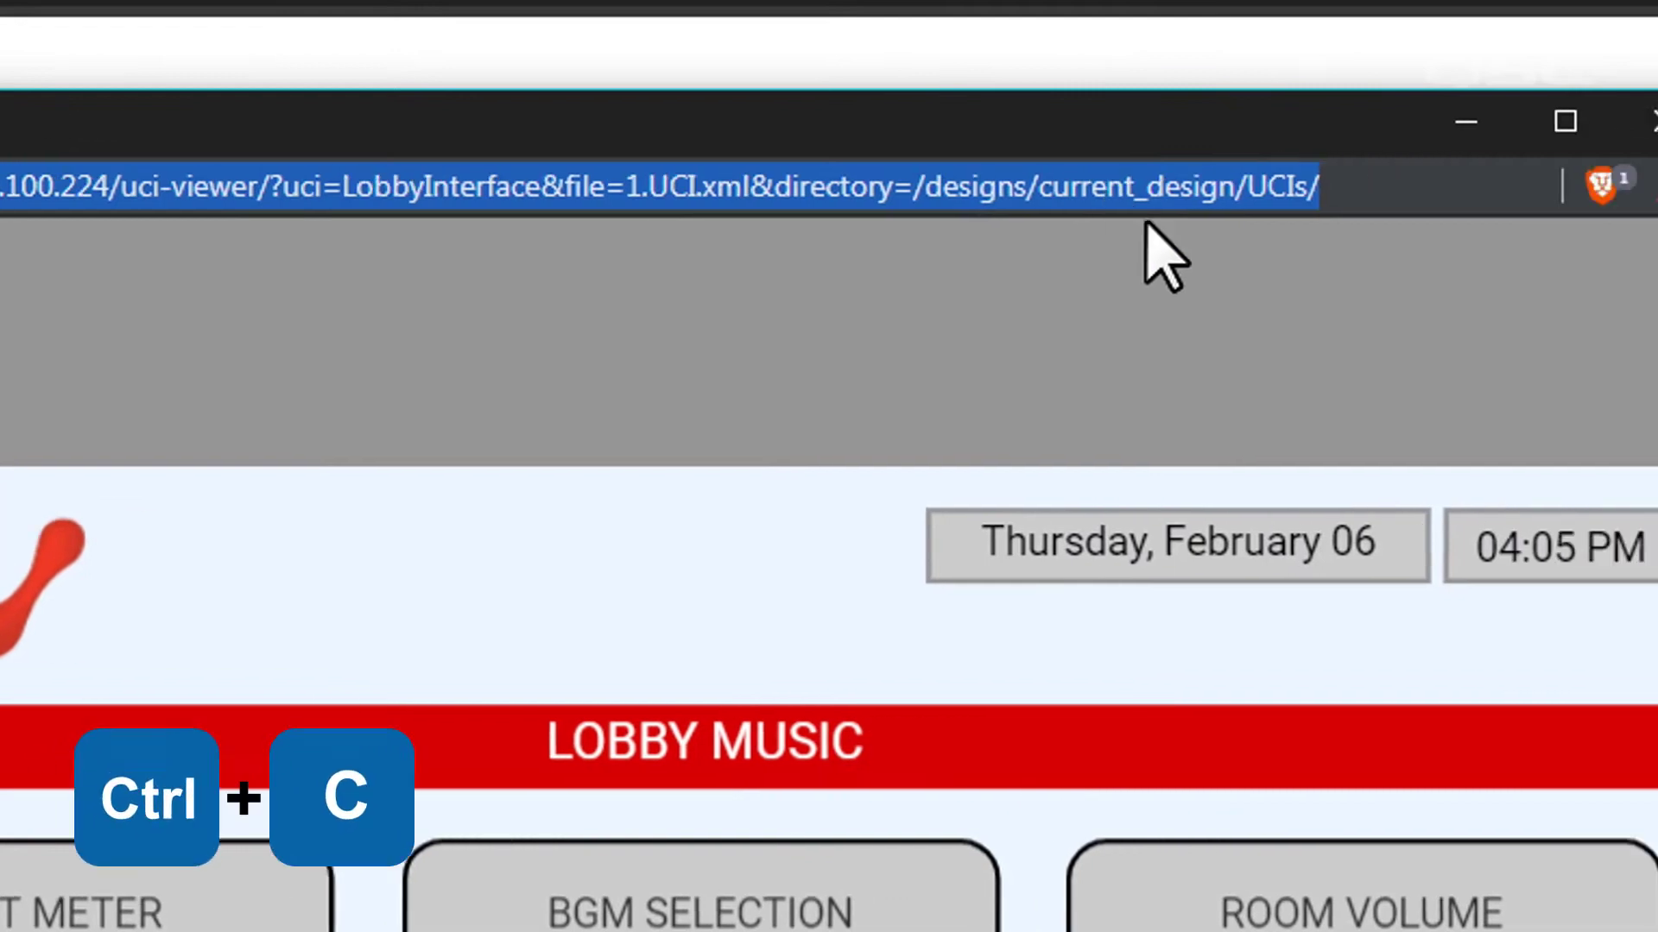
# Load the copied LobbyInterface panel address in a new browser tab, then close that tab.
pyautogui.click(1587, 128)
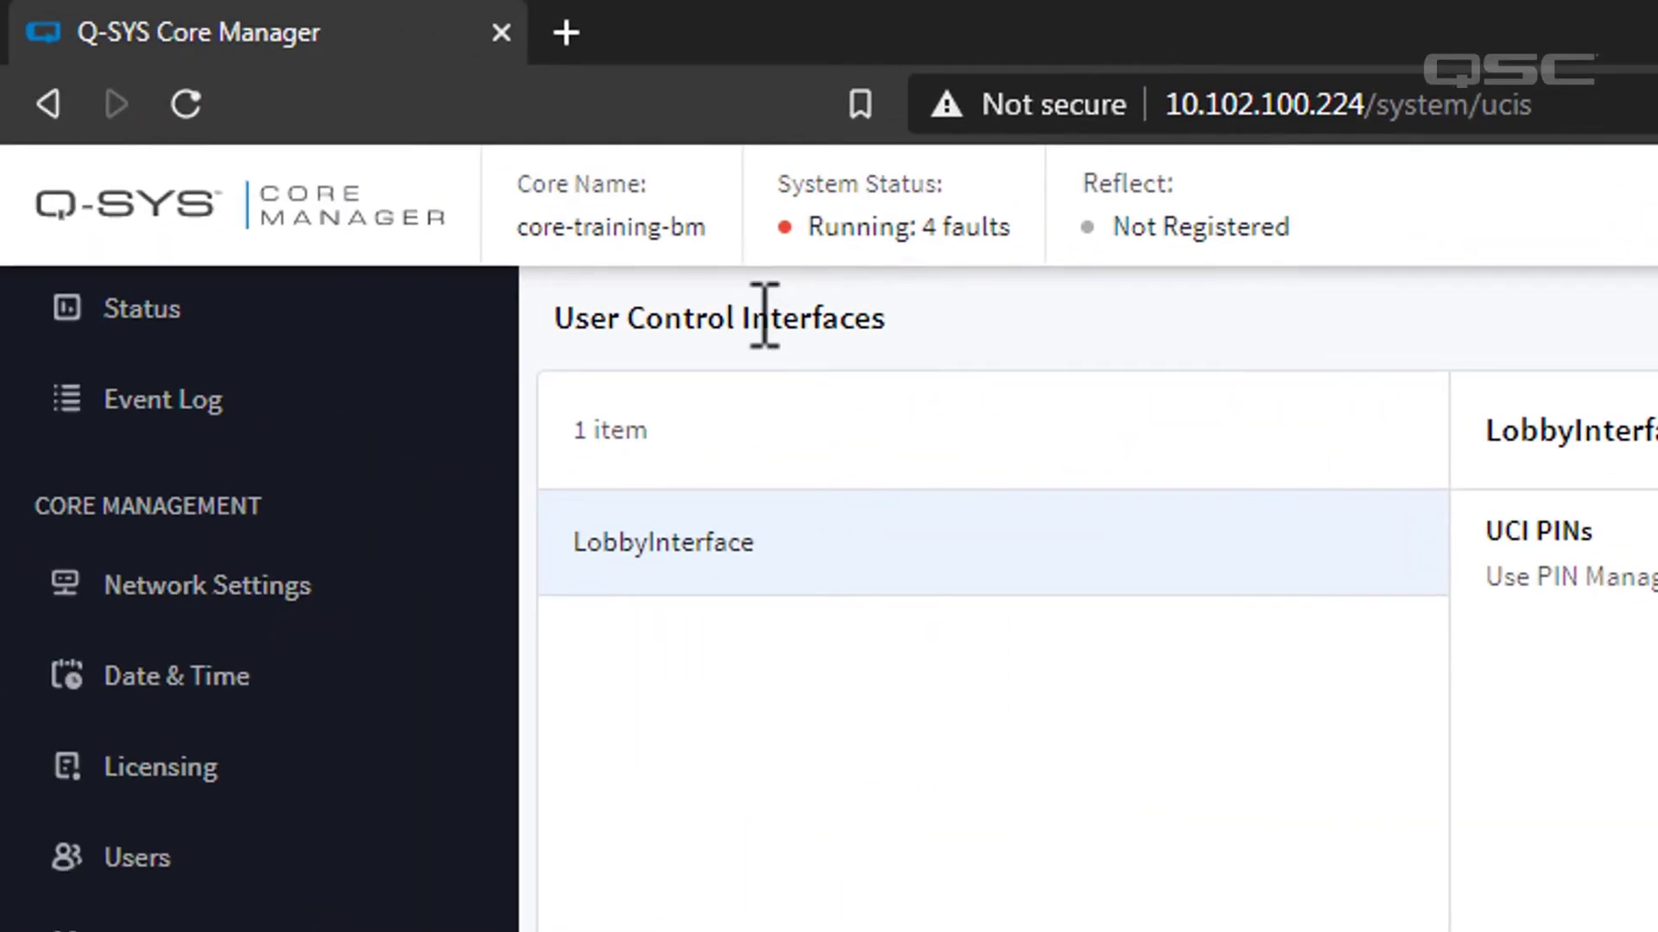
pyautogui.click(566, 30)
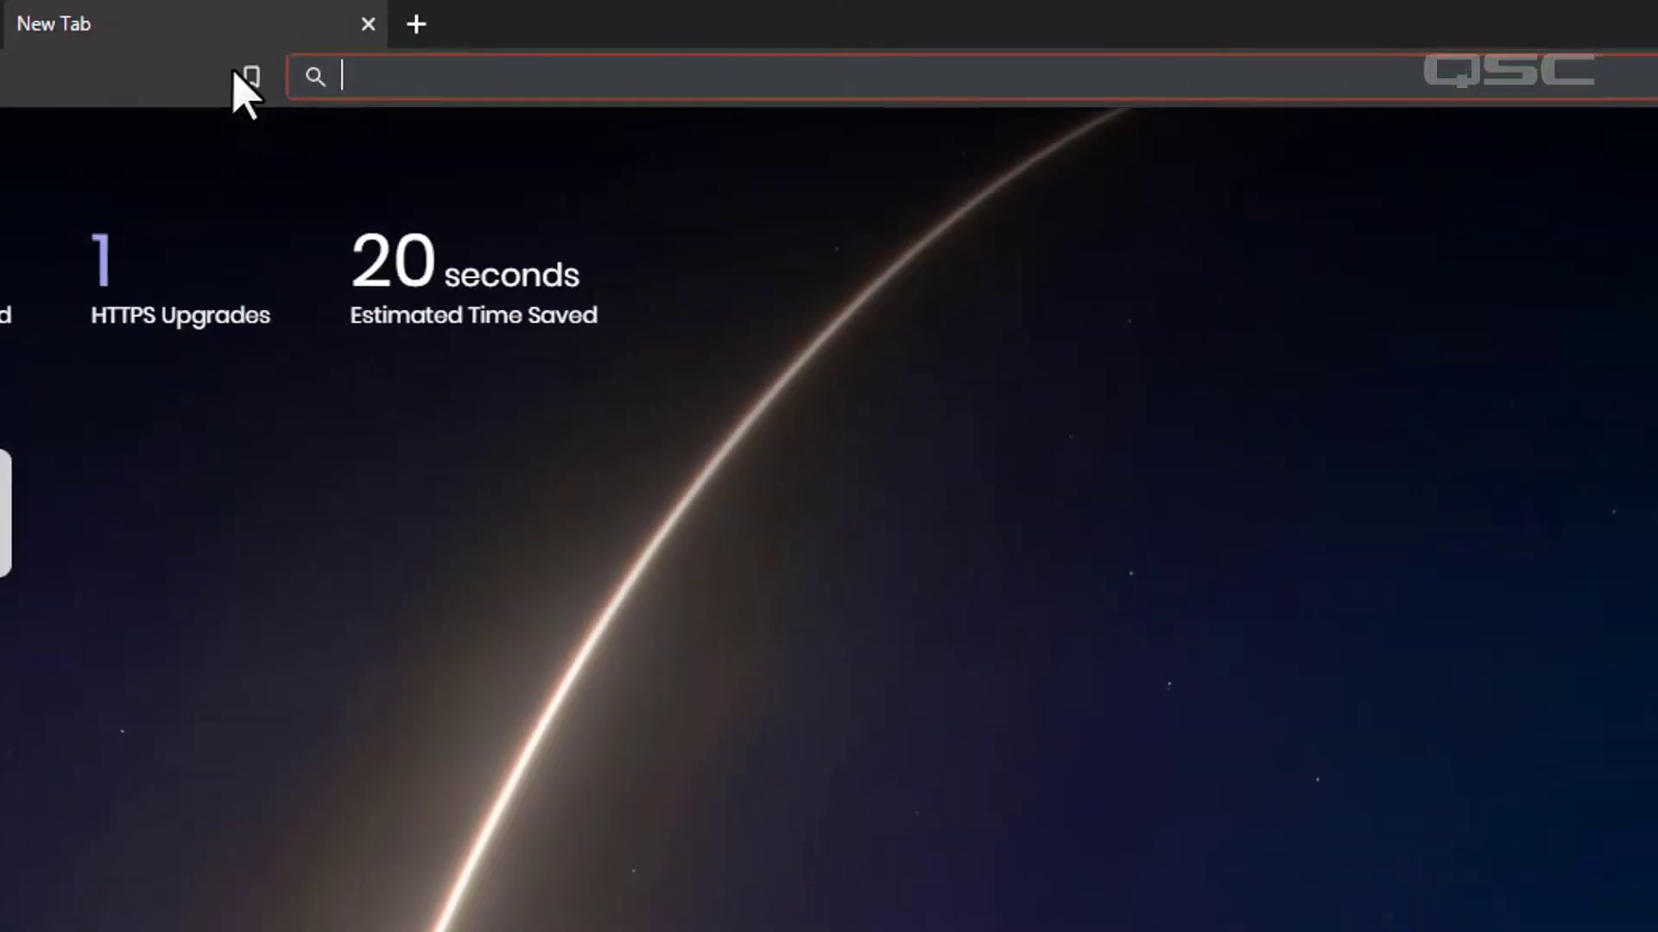
pyautogui.hotkey('ctrl', 'v')
pyautogui.press('Return')
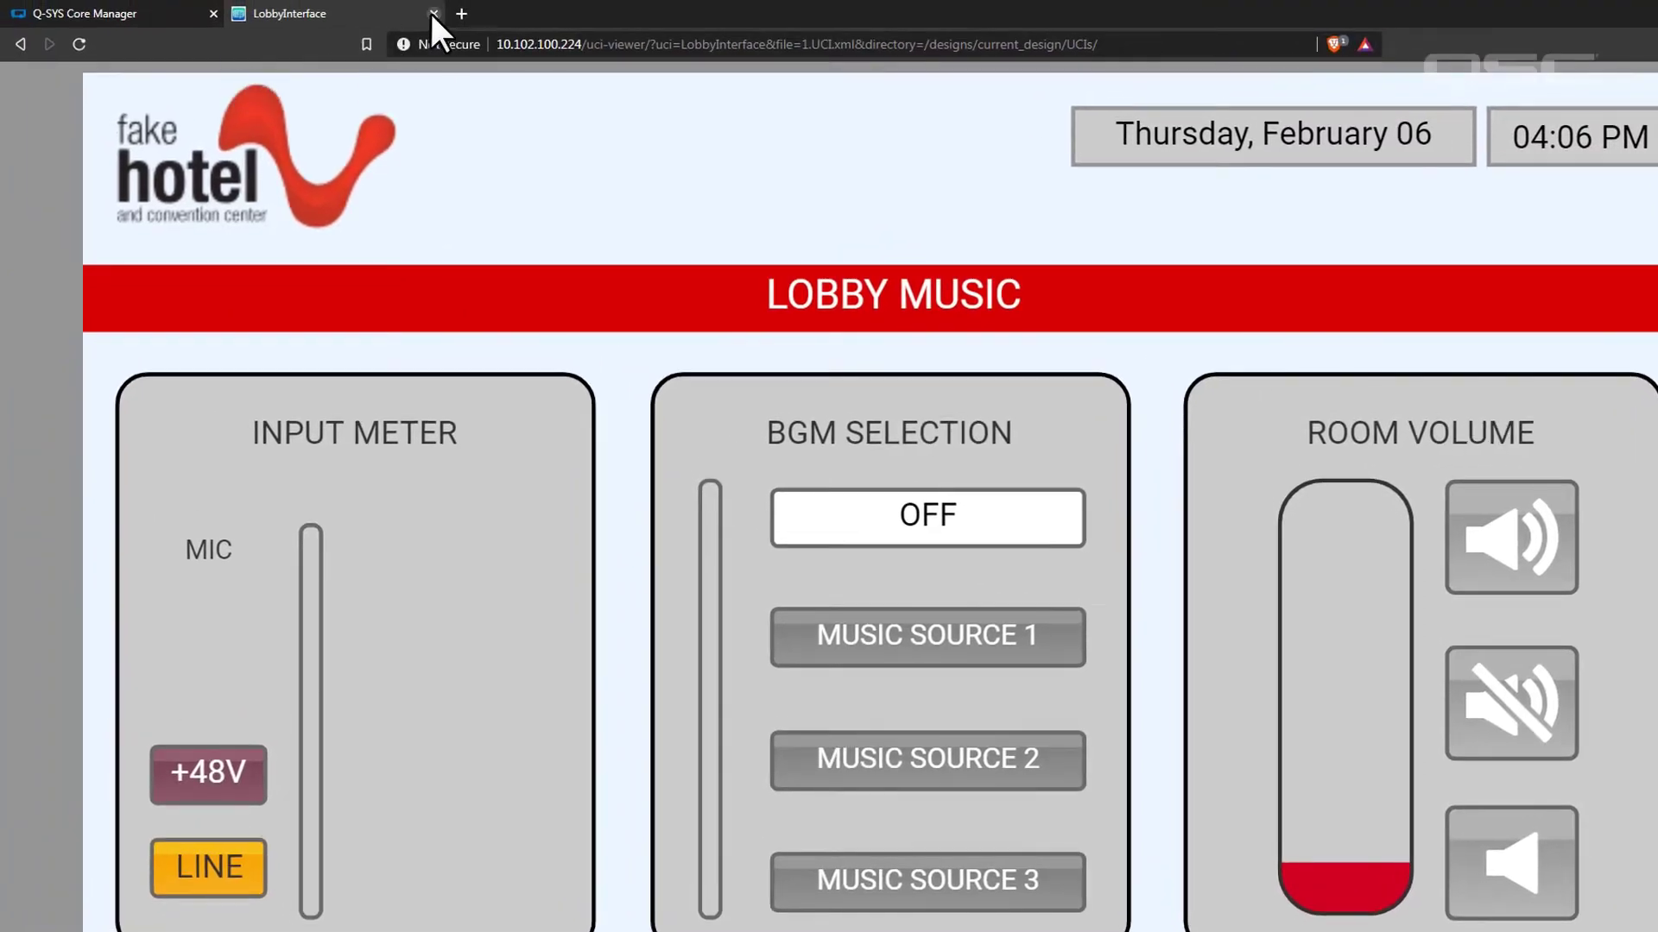
pyautogui.click(433, 13)
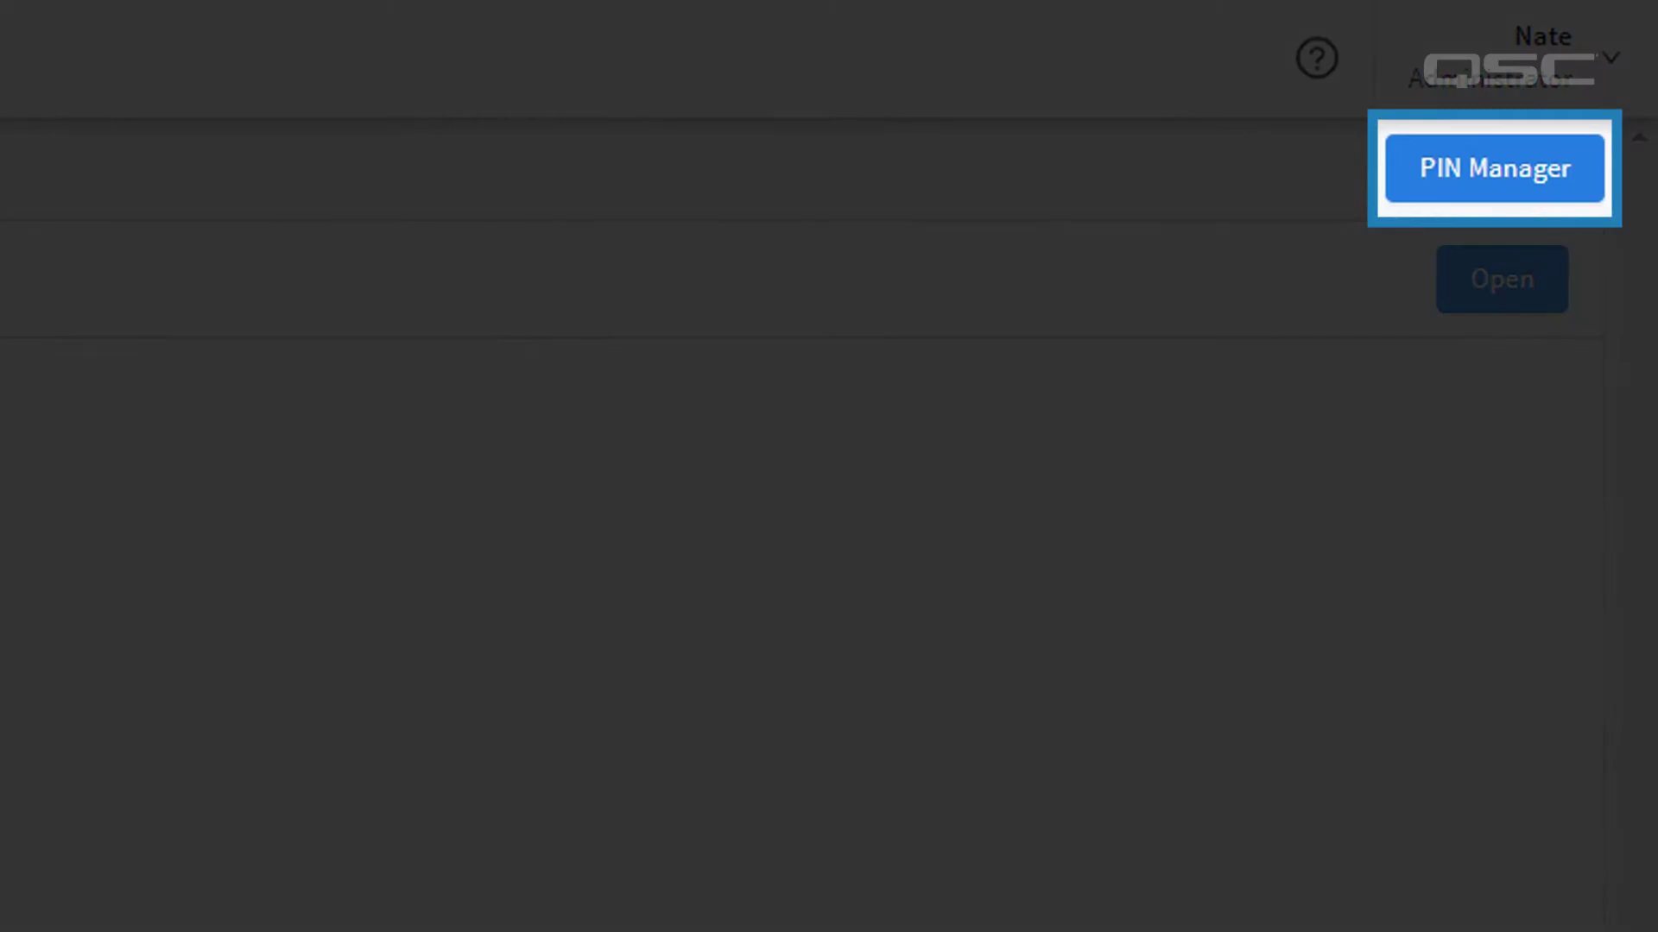
# In PIN Manager, add and save an entry named for the assistant manager with an eight-digit PIN.
pyautogui.click(1435, 173)
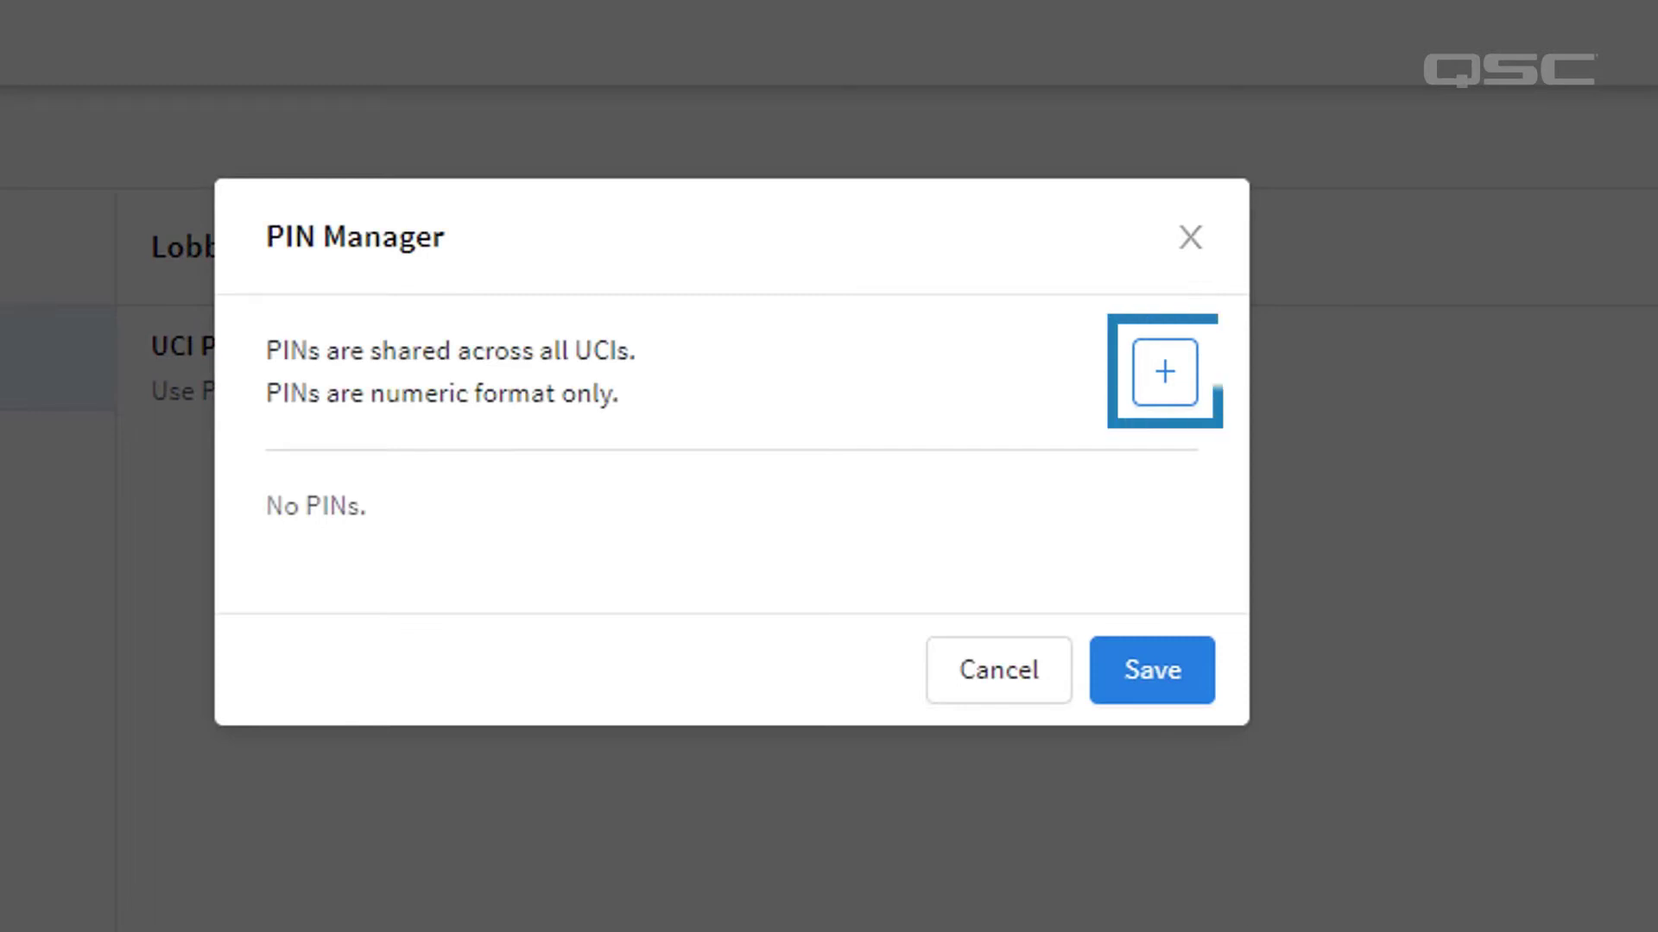
pyautogui.click(1167, 375)
pyautogui.click(683, 557)
pyautogui.click(683, 557)
pyautogui.write('Assistant')
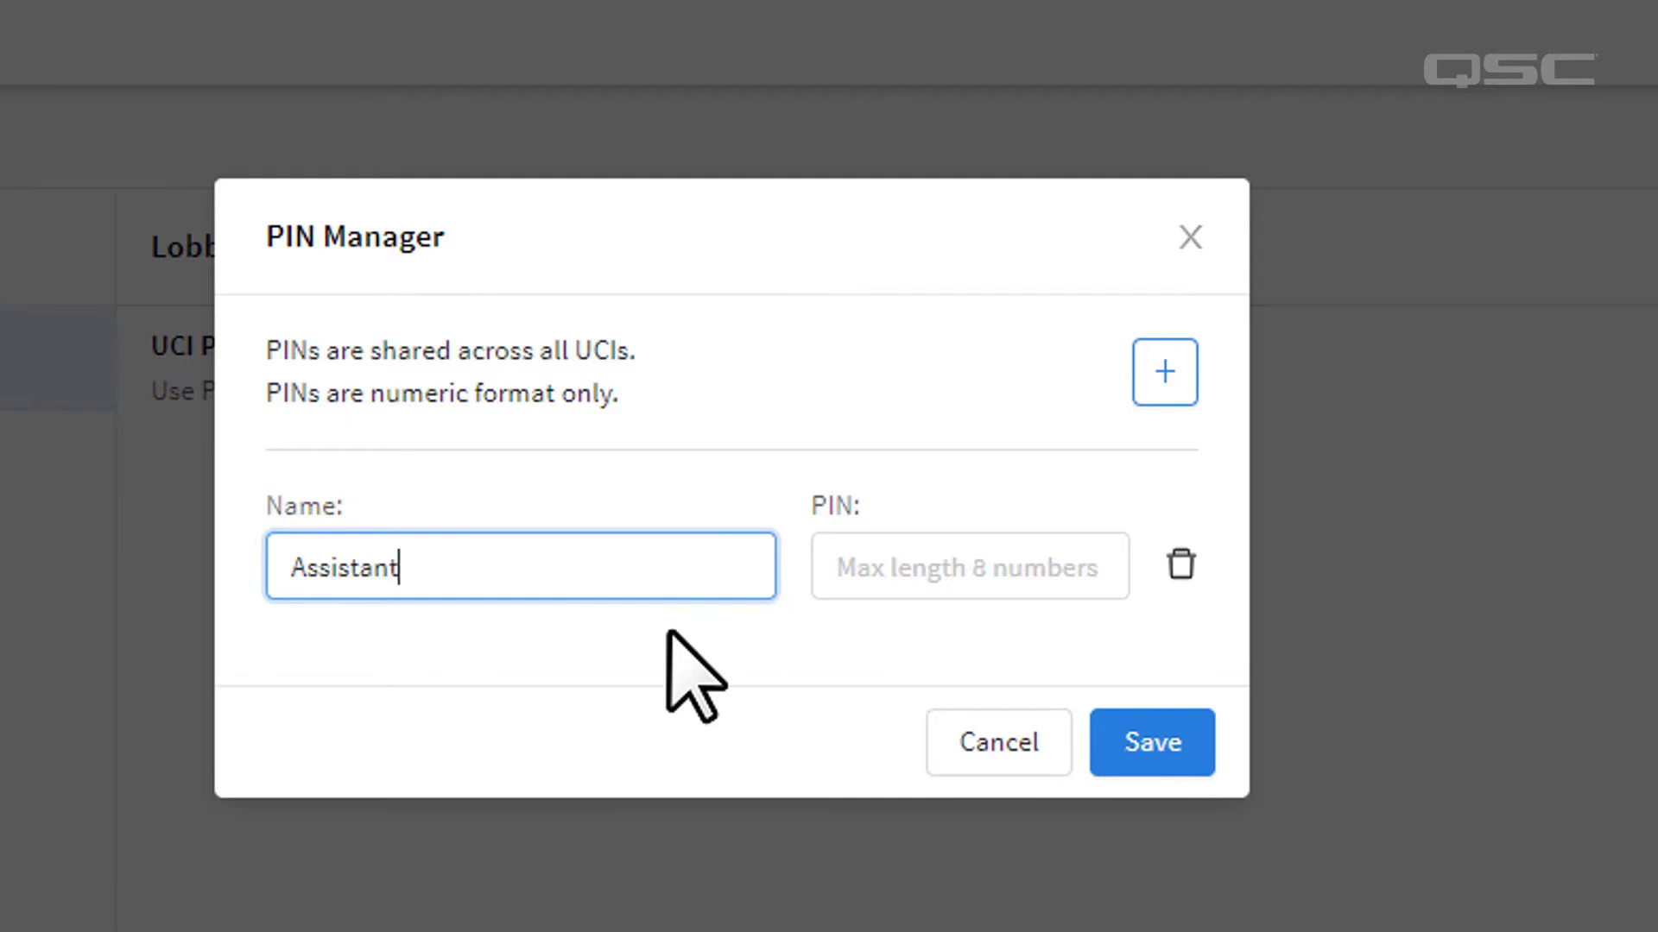
pyautogui.write(' Manager Patrick')
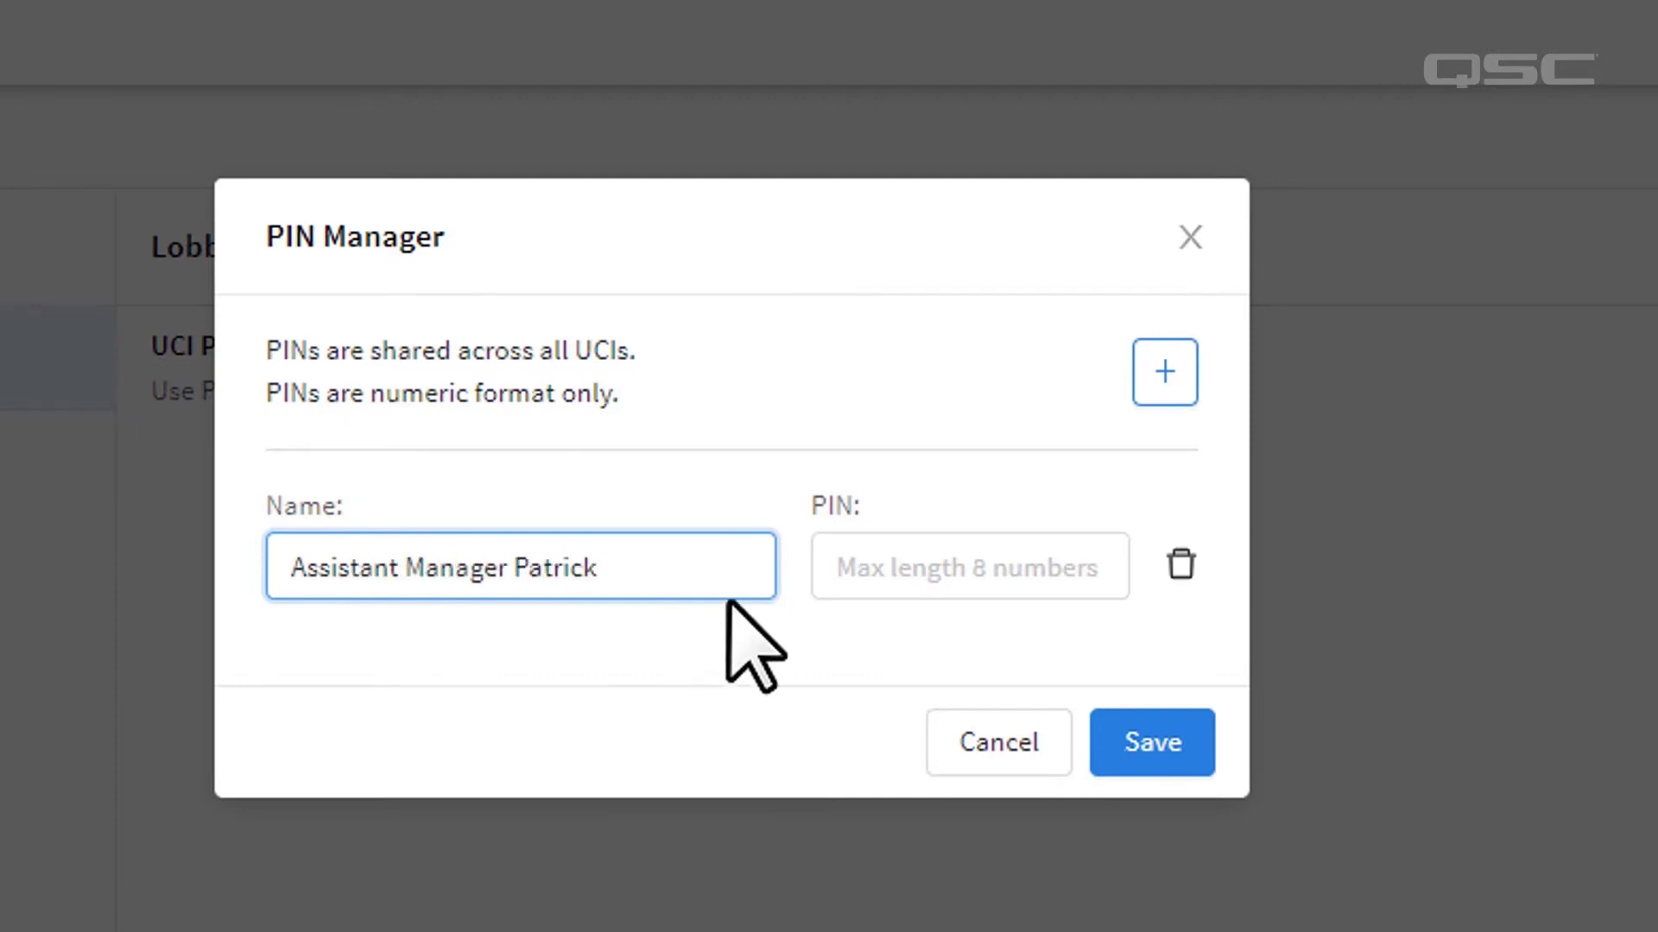
pyautogui.click(850, 572)
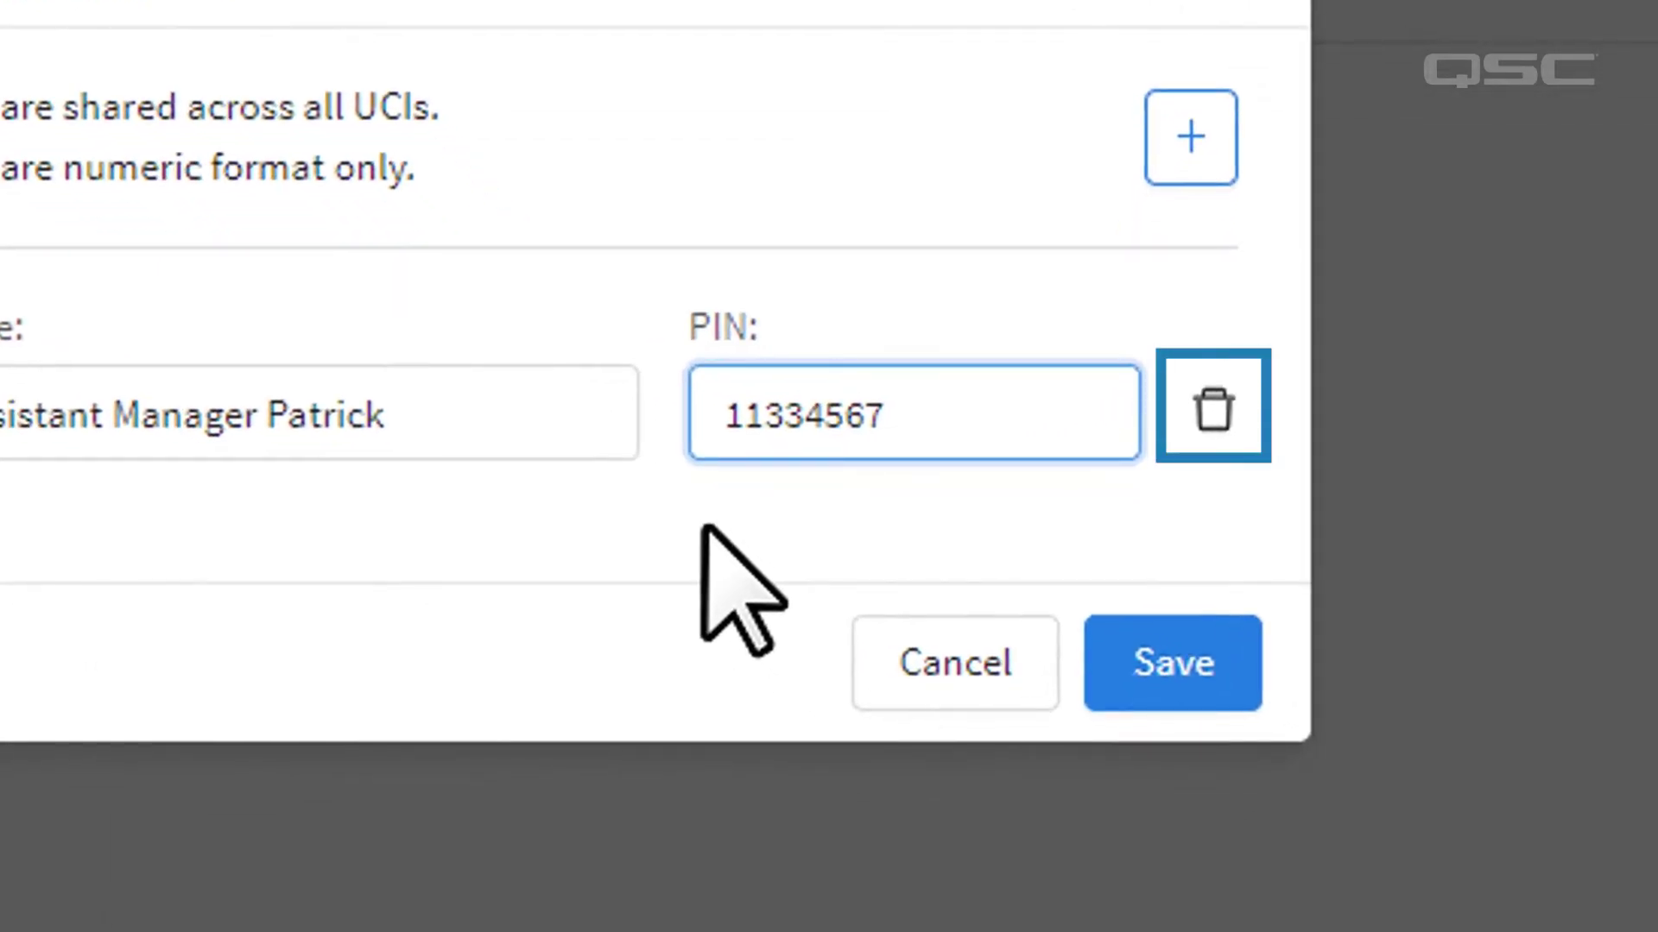
pyautogui.click(1090, 644)
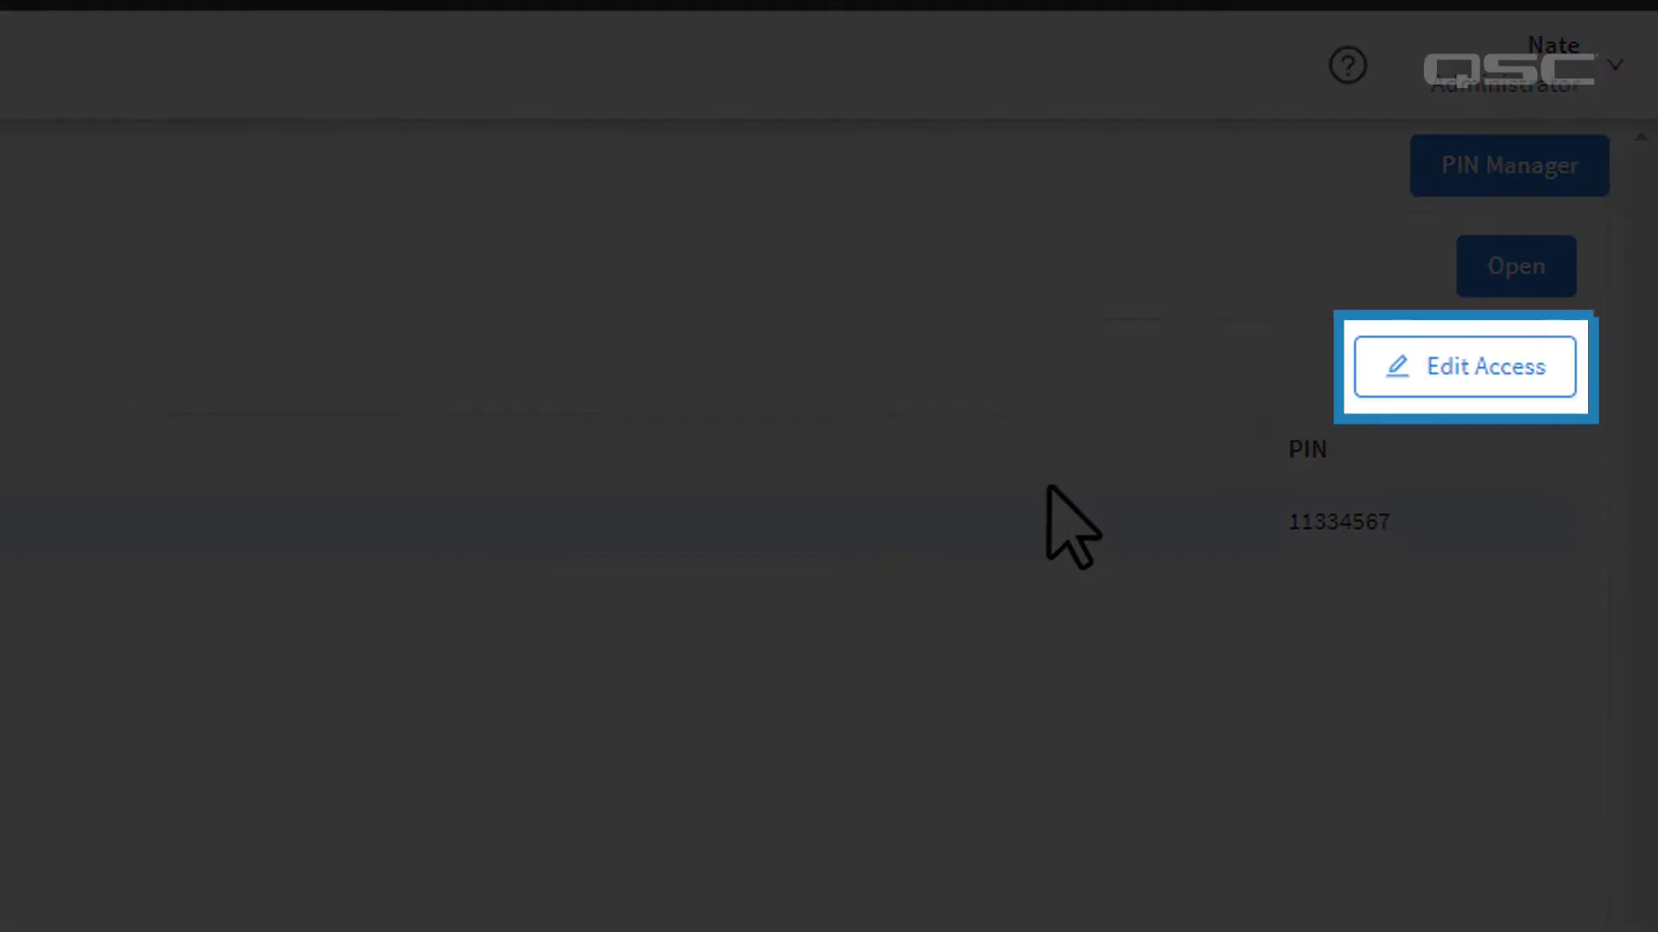
# Grant the assistant manager PIN access to LobbyInterface, save, and launch the panel.
pyautogui.click(1450, 391)
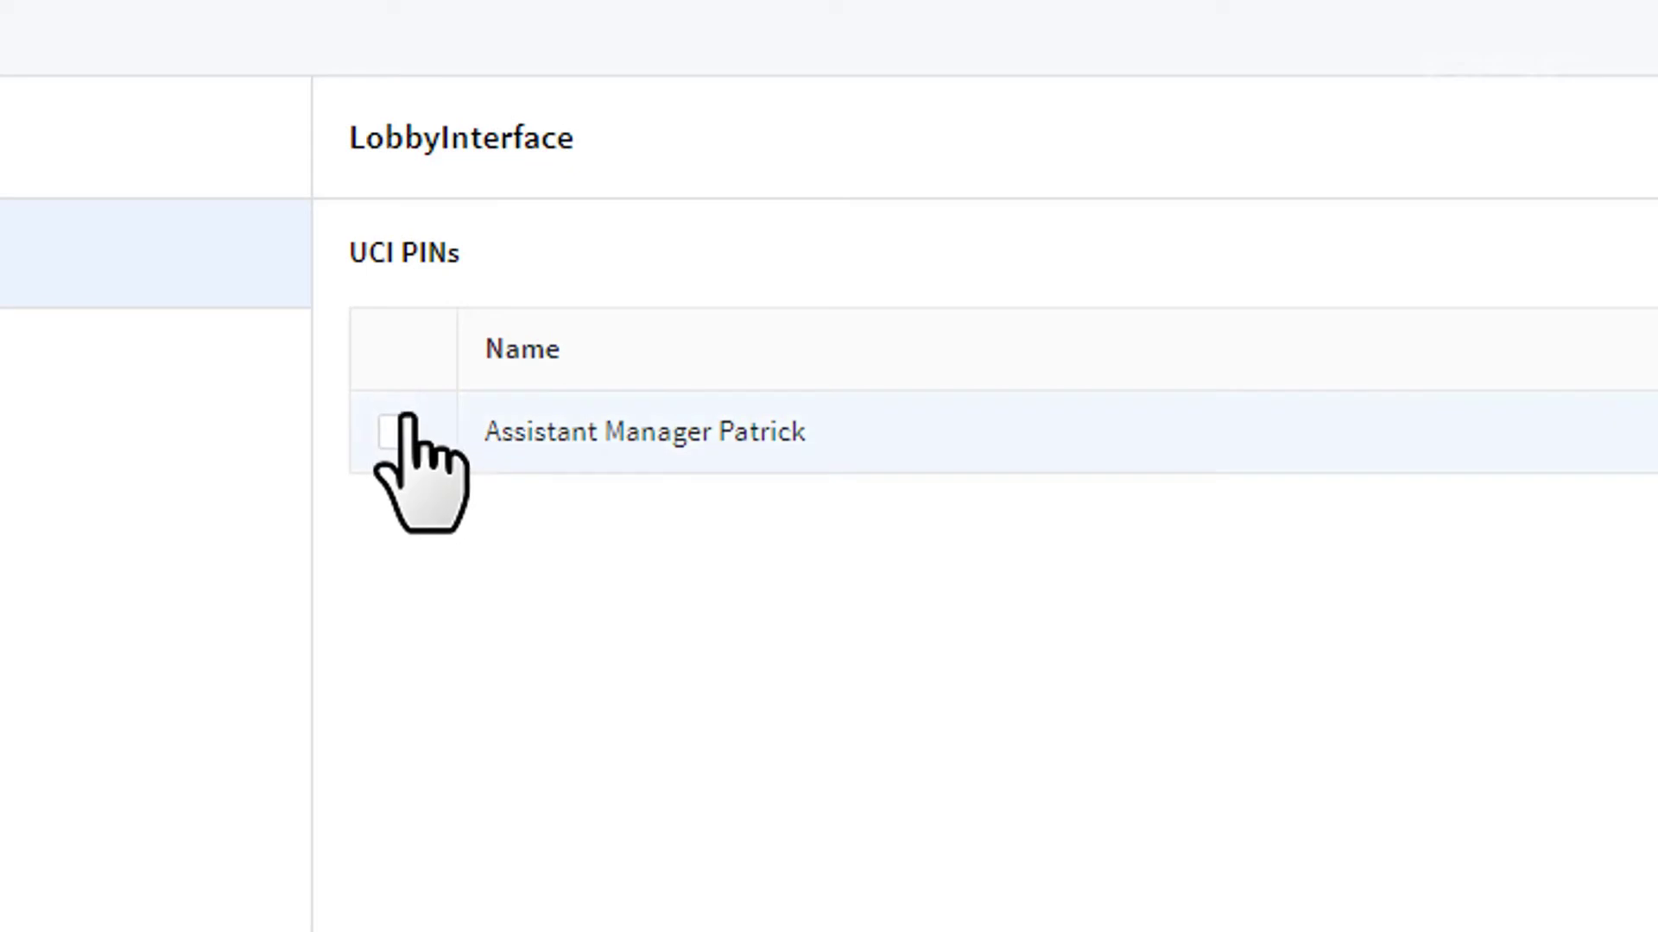
pyautogui.click(398, 430)
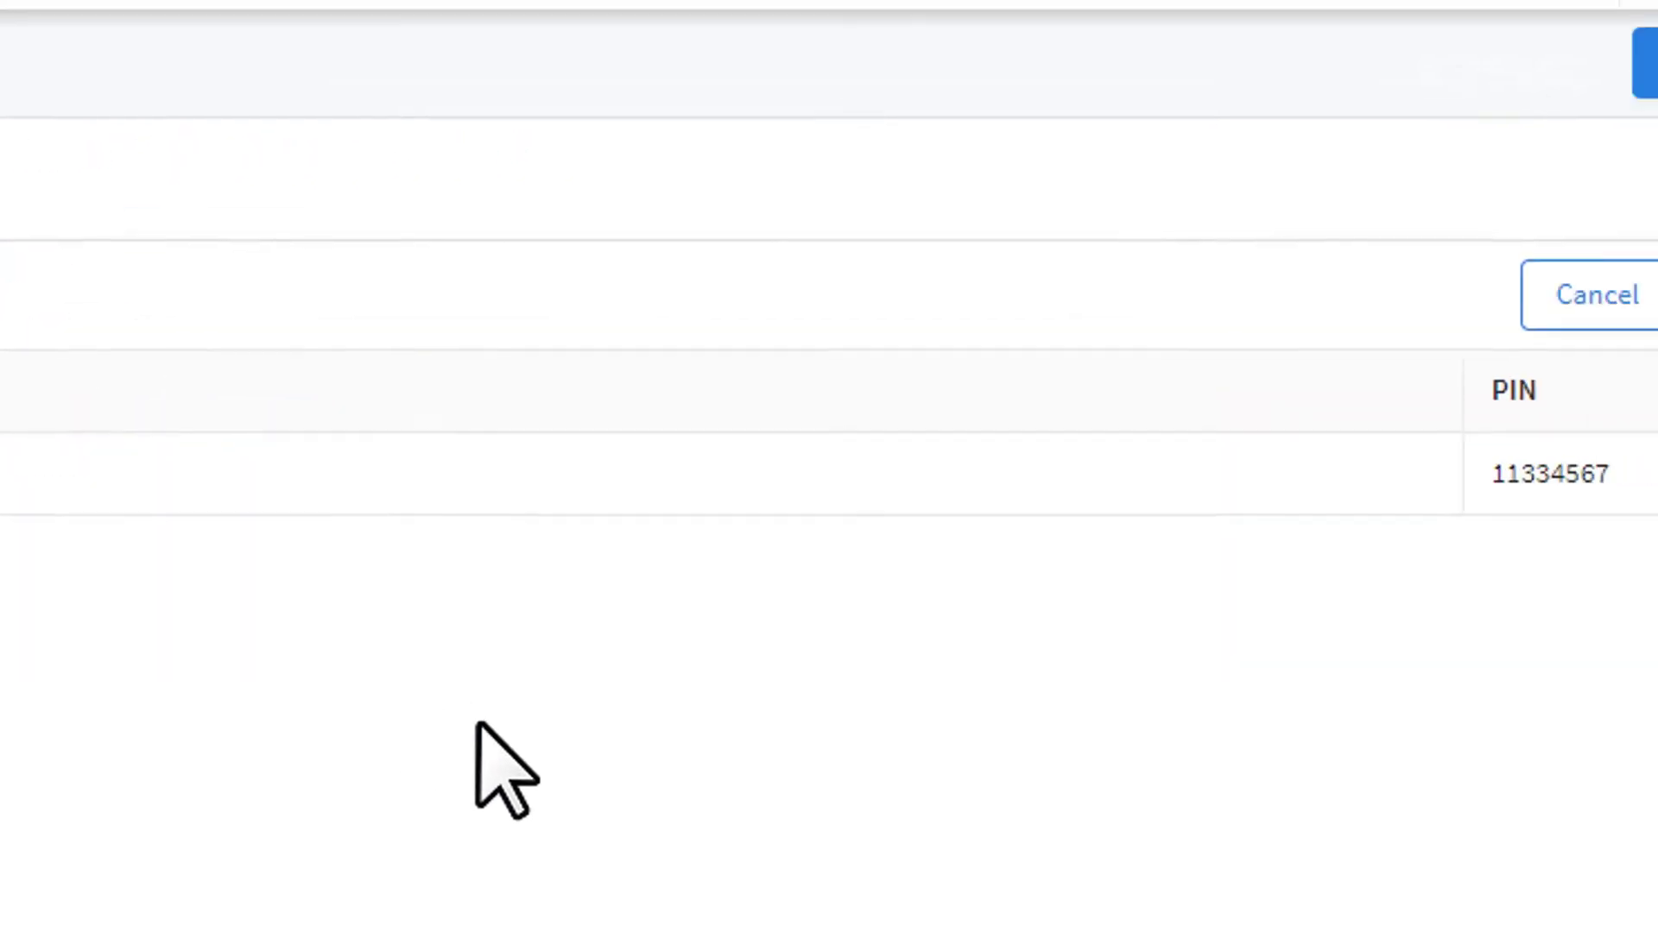
pyautogui.click(1473, 312)
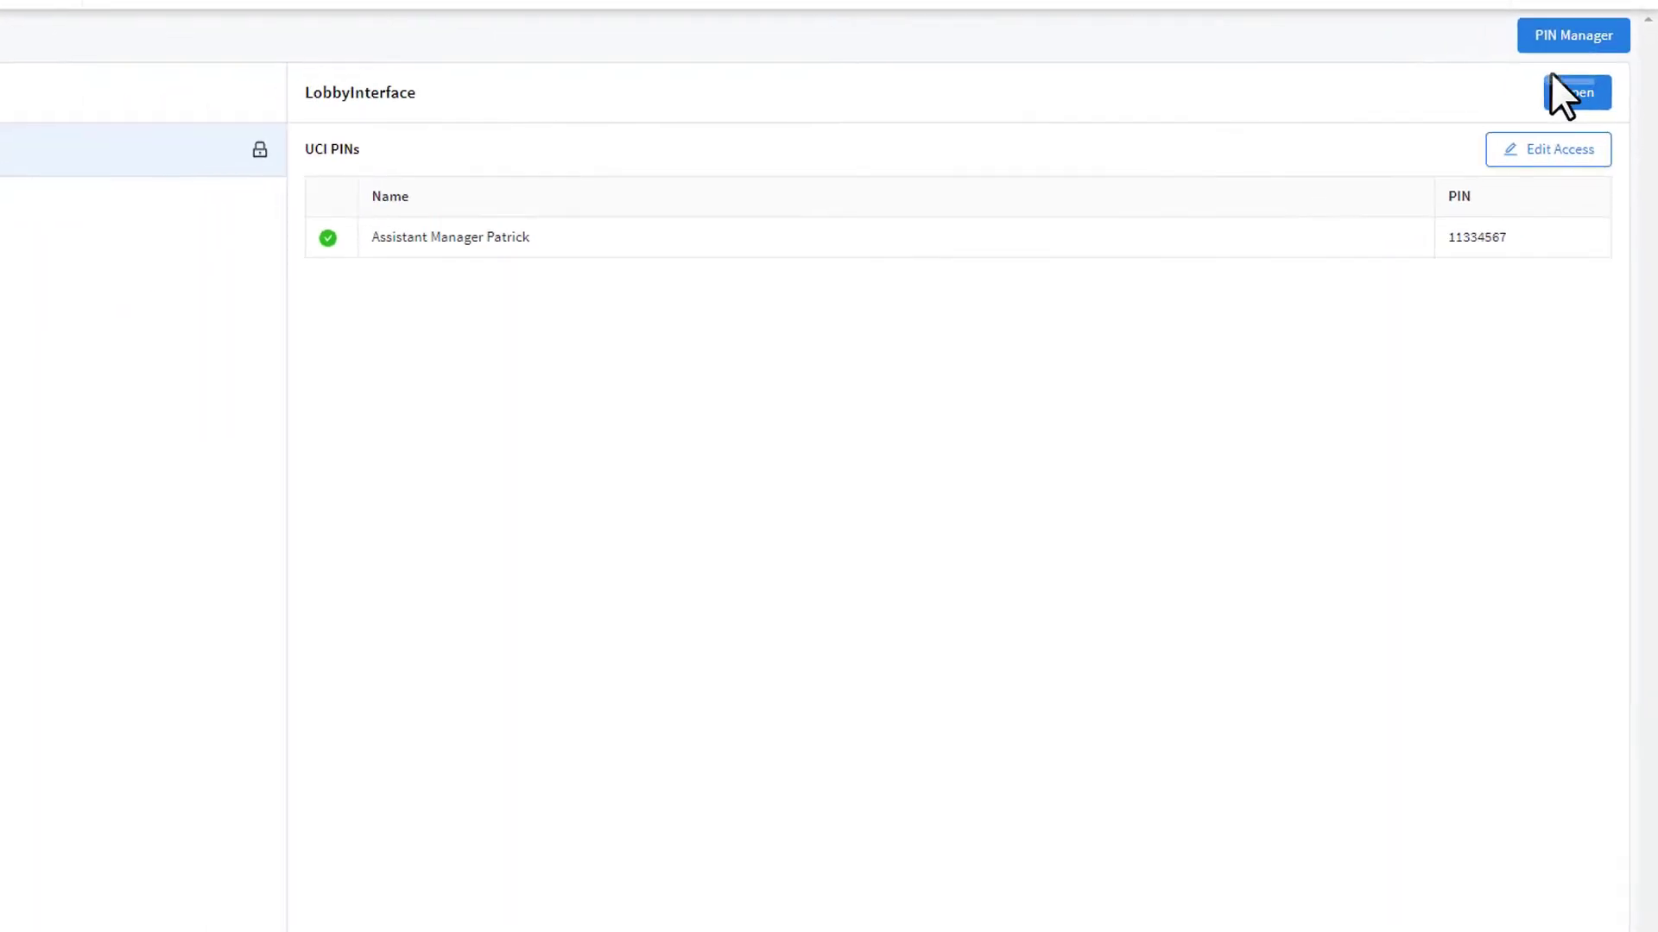
pyautogui.click(1555, 84)
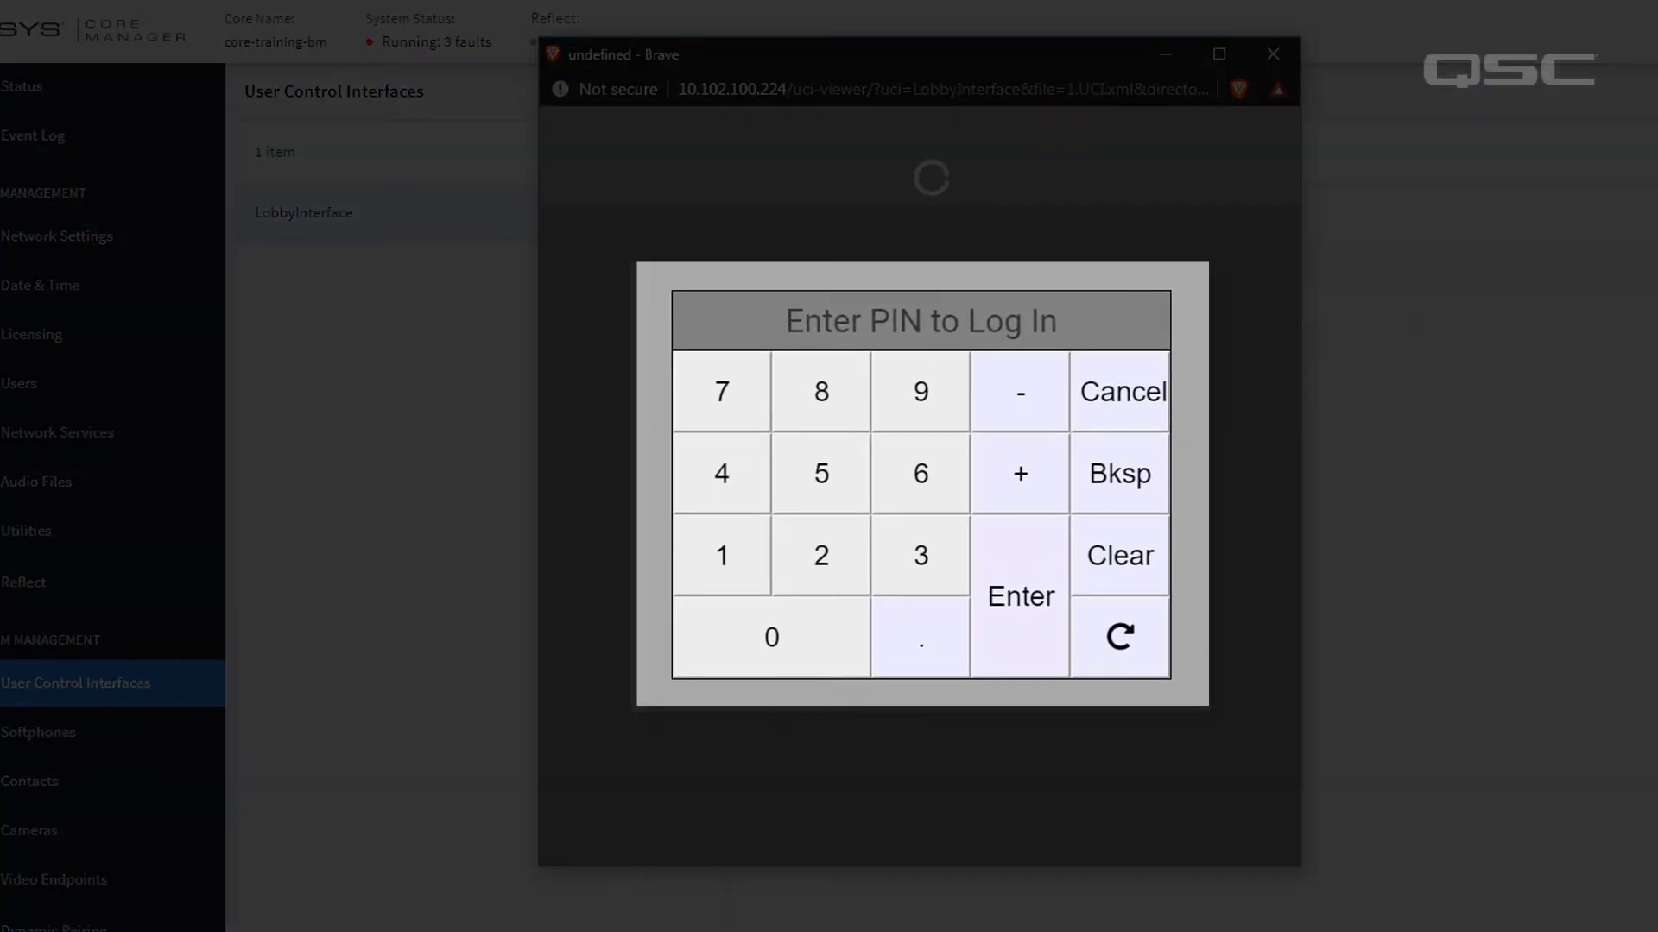
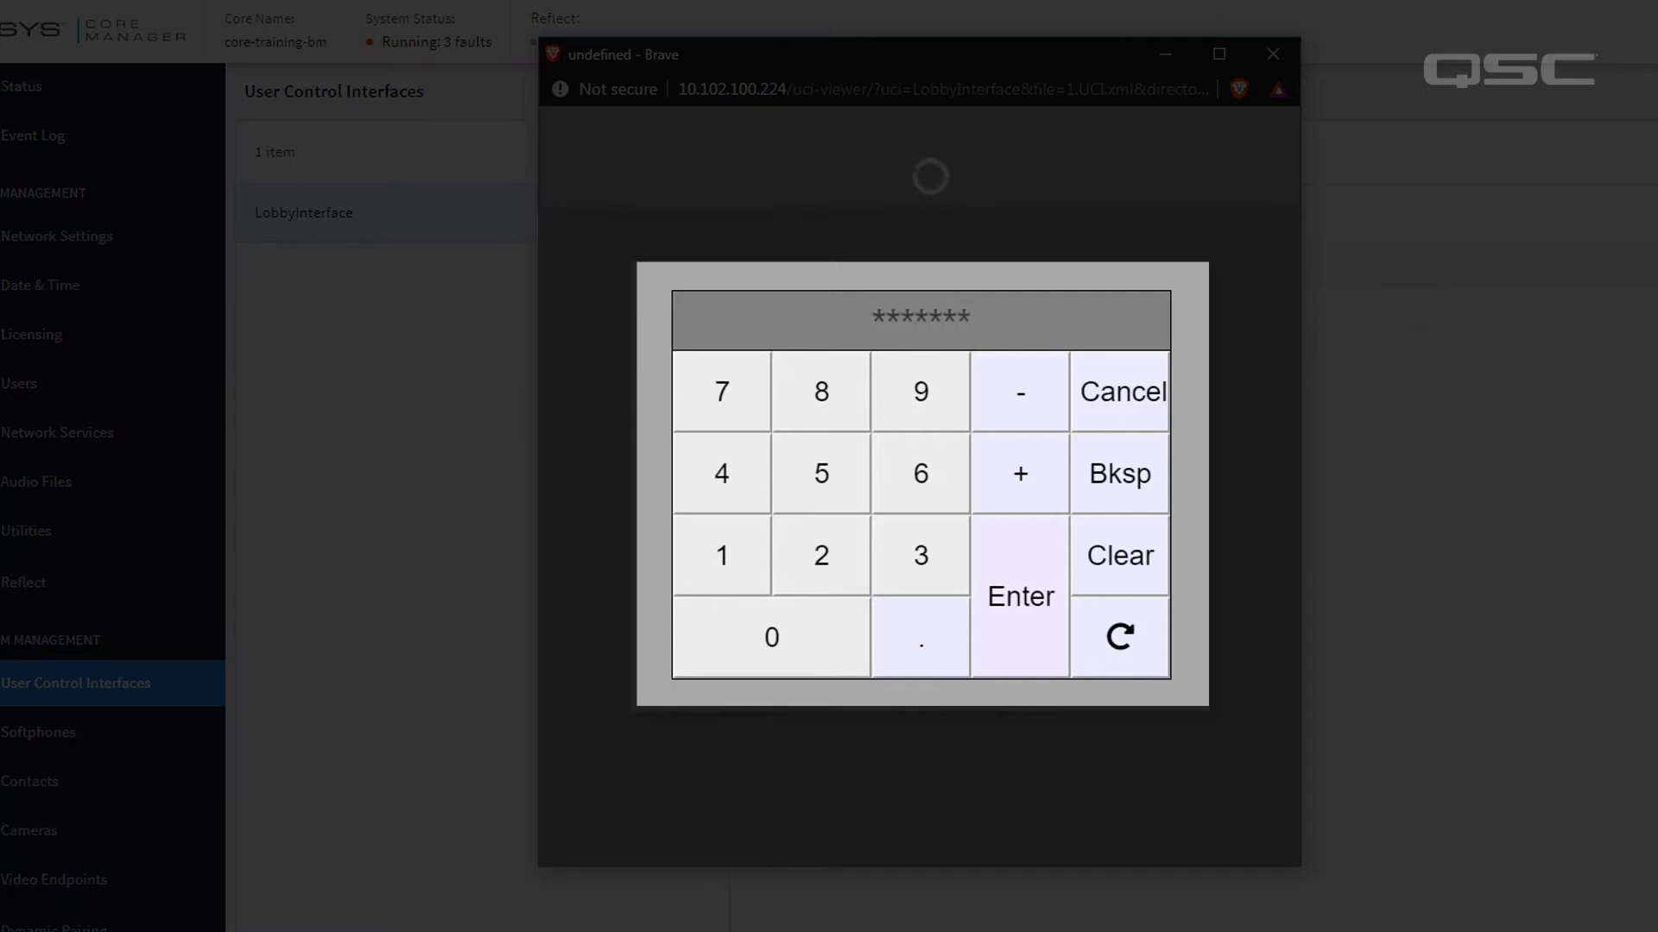
# Enter the PIN on the LobbyInterface login keypad to unlock the panel.
pyautogui.press('Return')
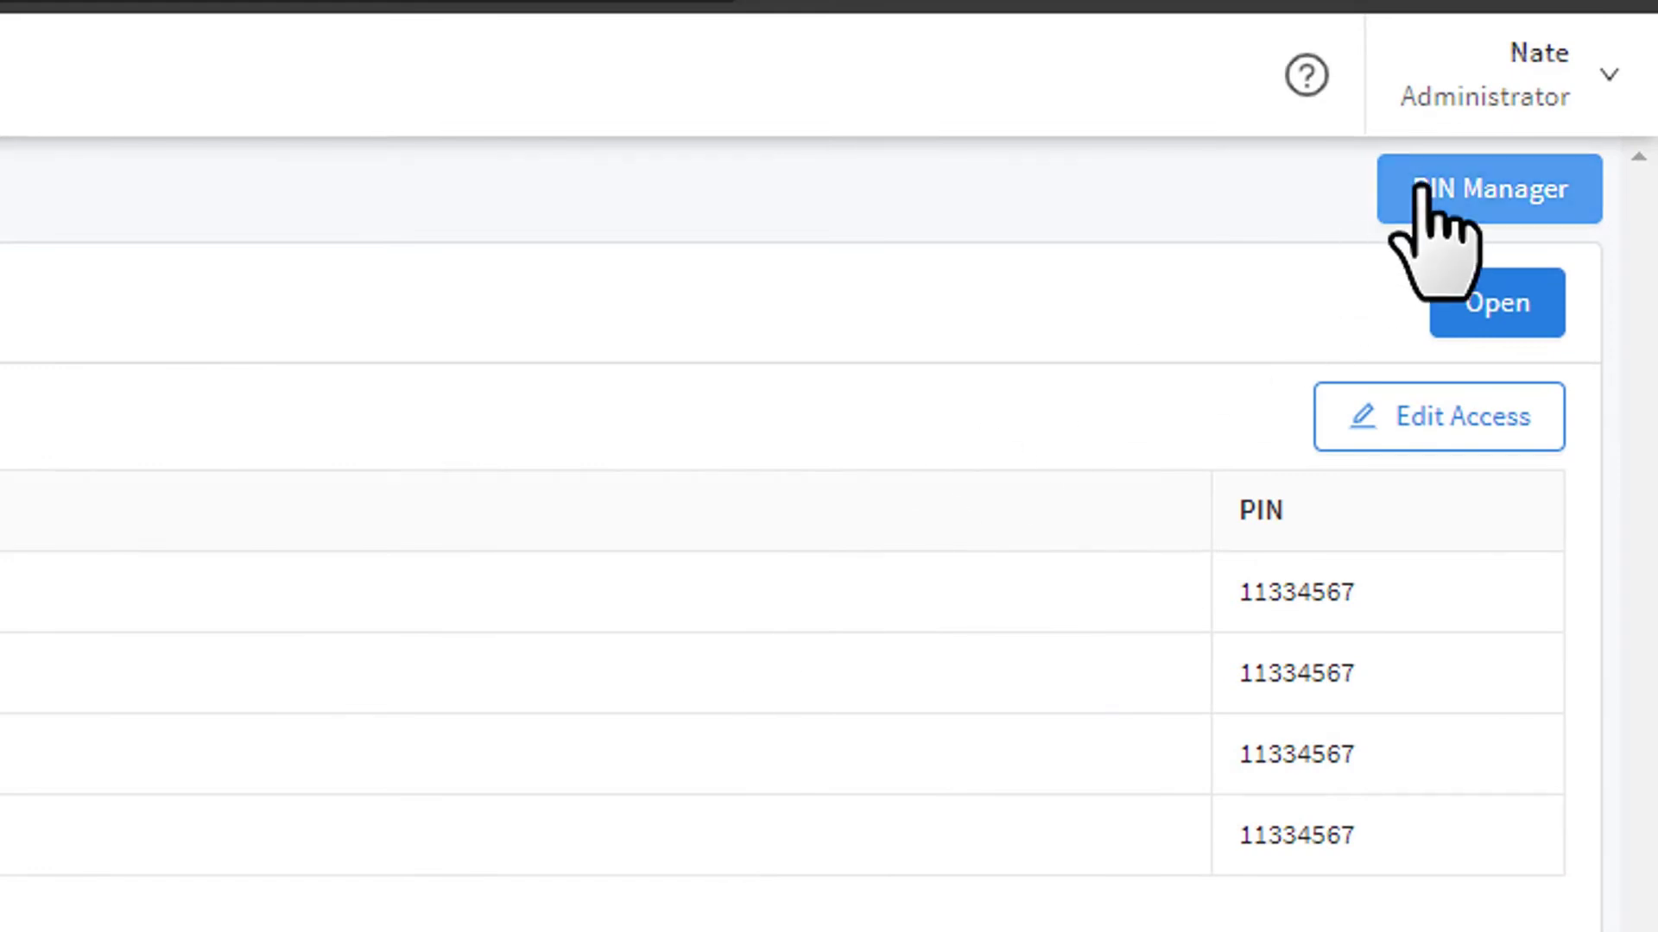
# Delete both assistant manager, Bartender and Events Coordinator PINs, save, and reopen LobbyInterface.
pyautogui.click(1421, 187)
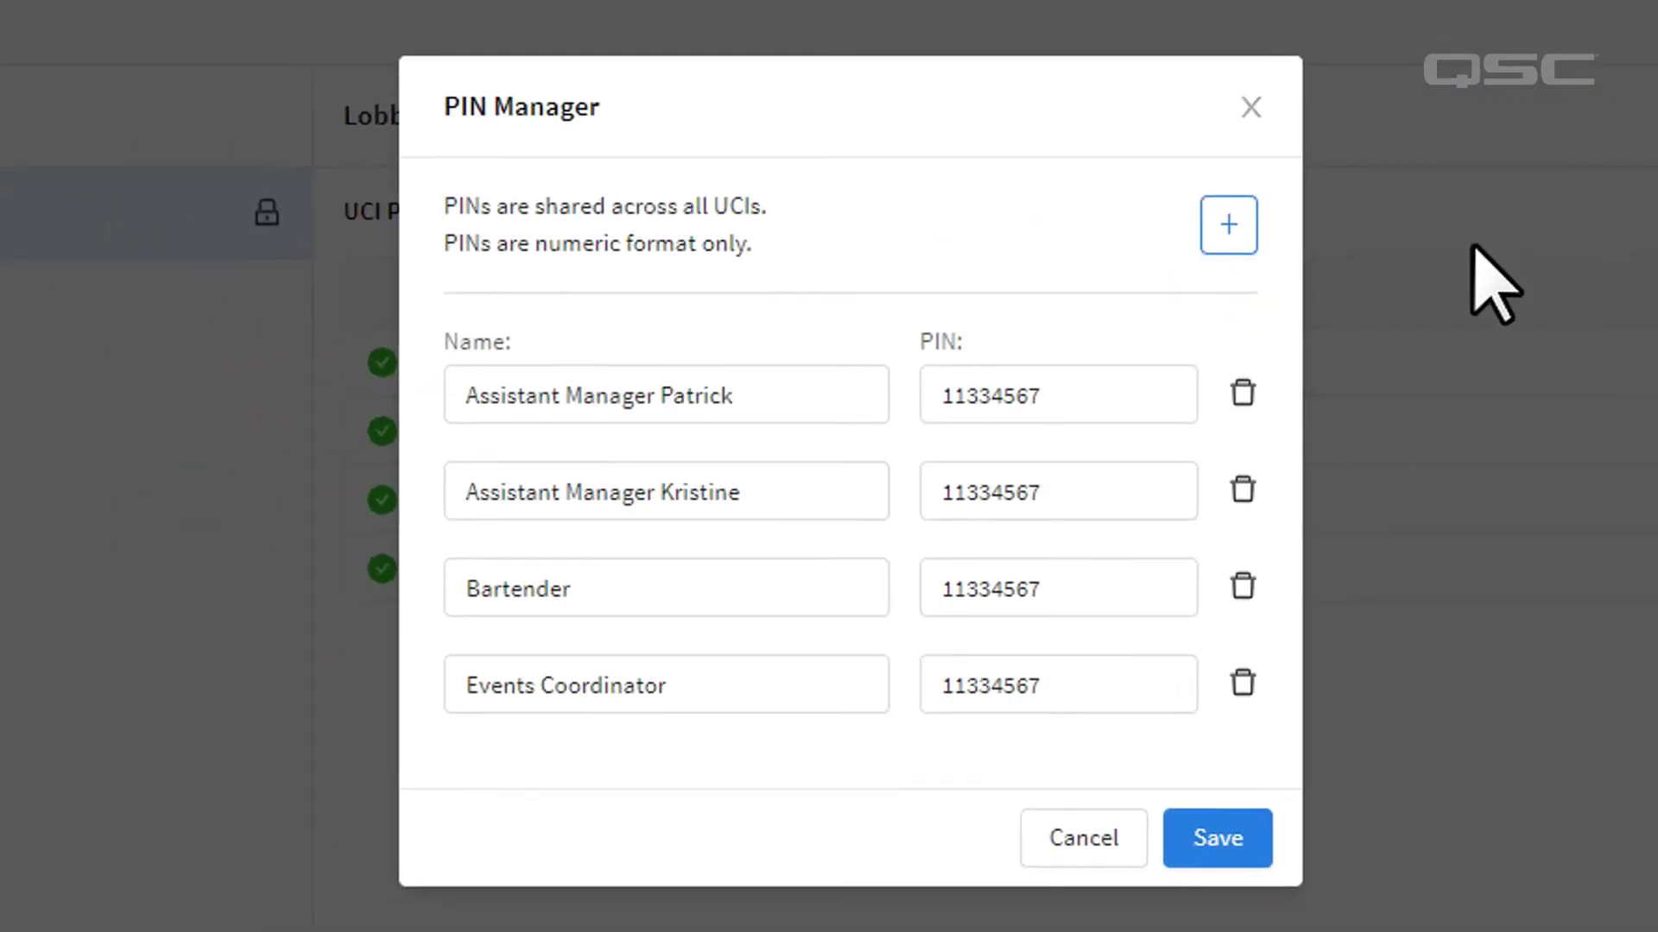
pyautogui.click(1242, 393)
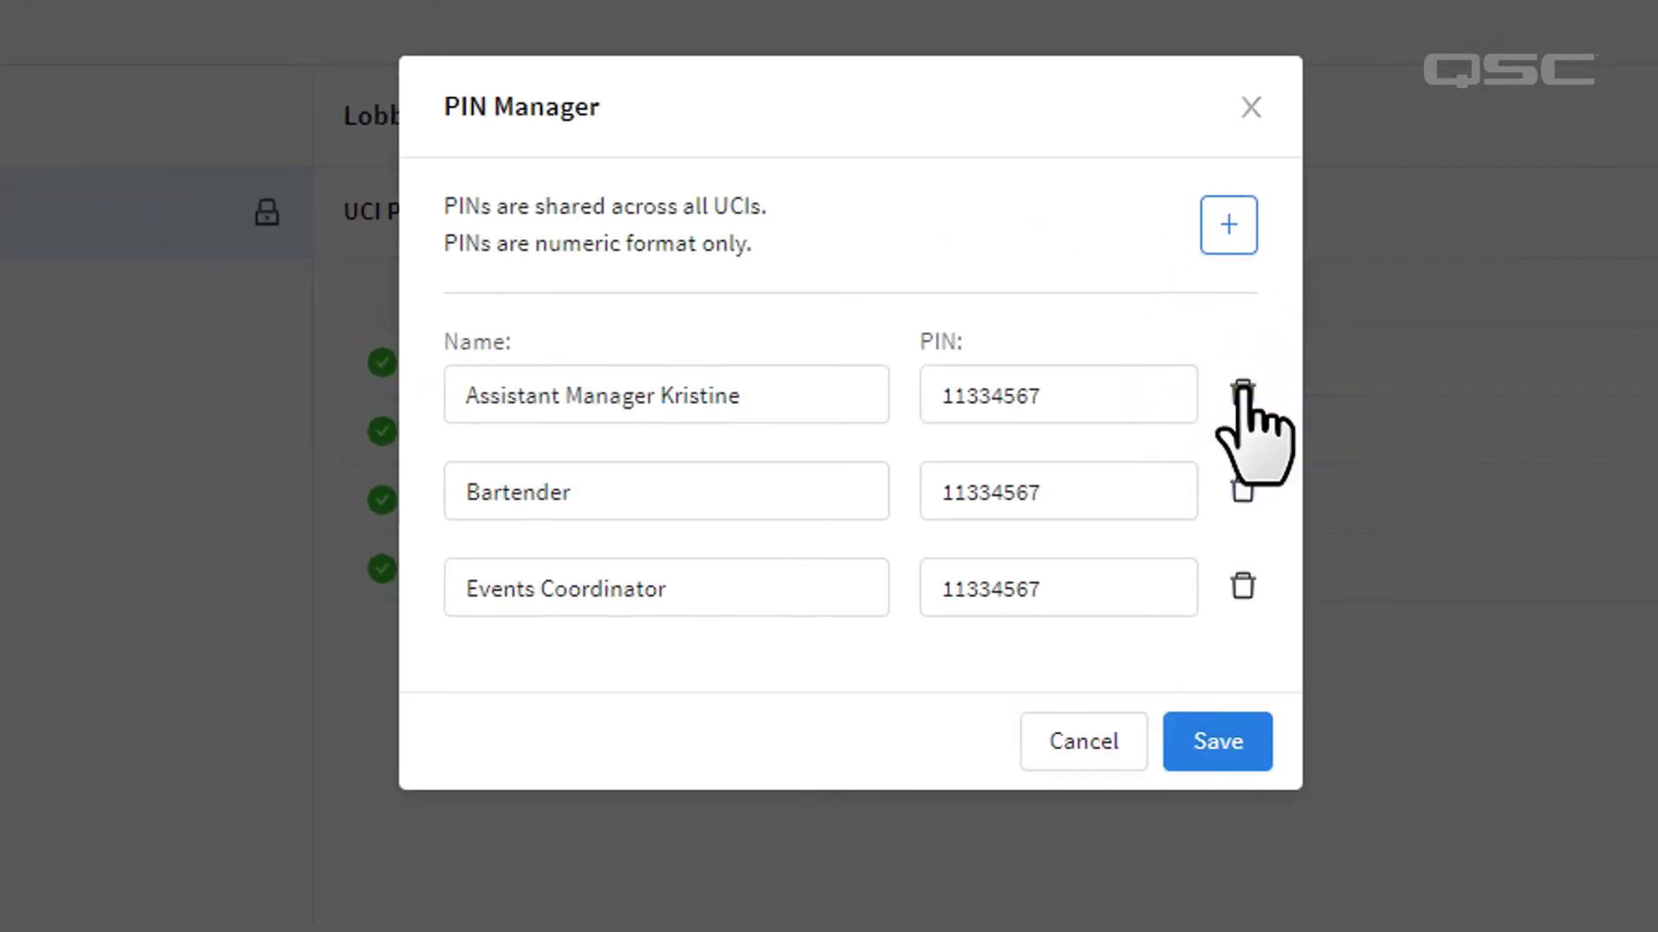
pyautogui.click(1242, 393)
pyautogui.click(1243, 393)
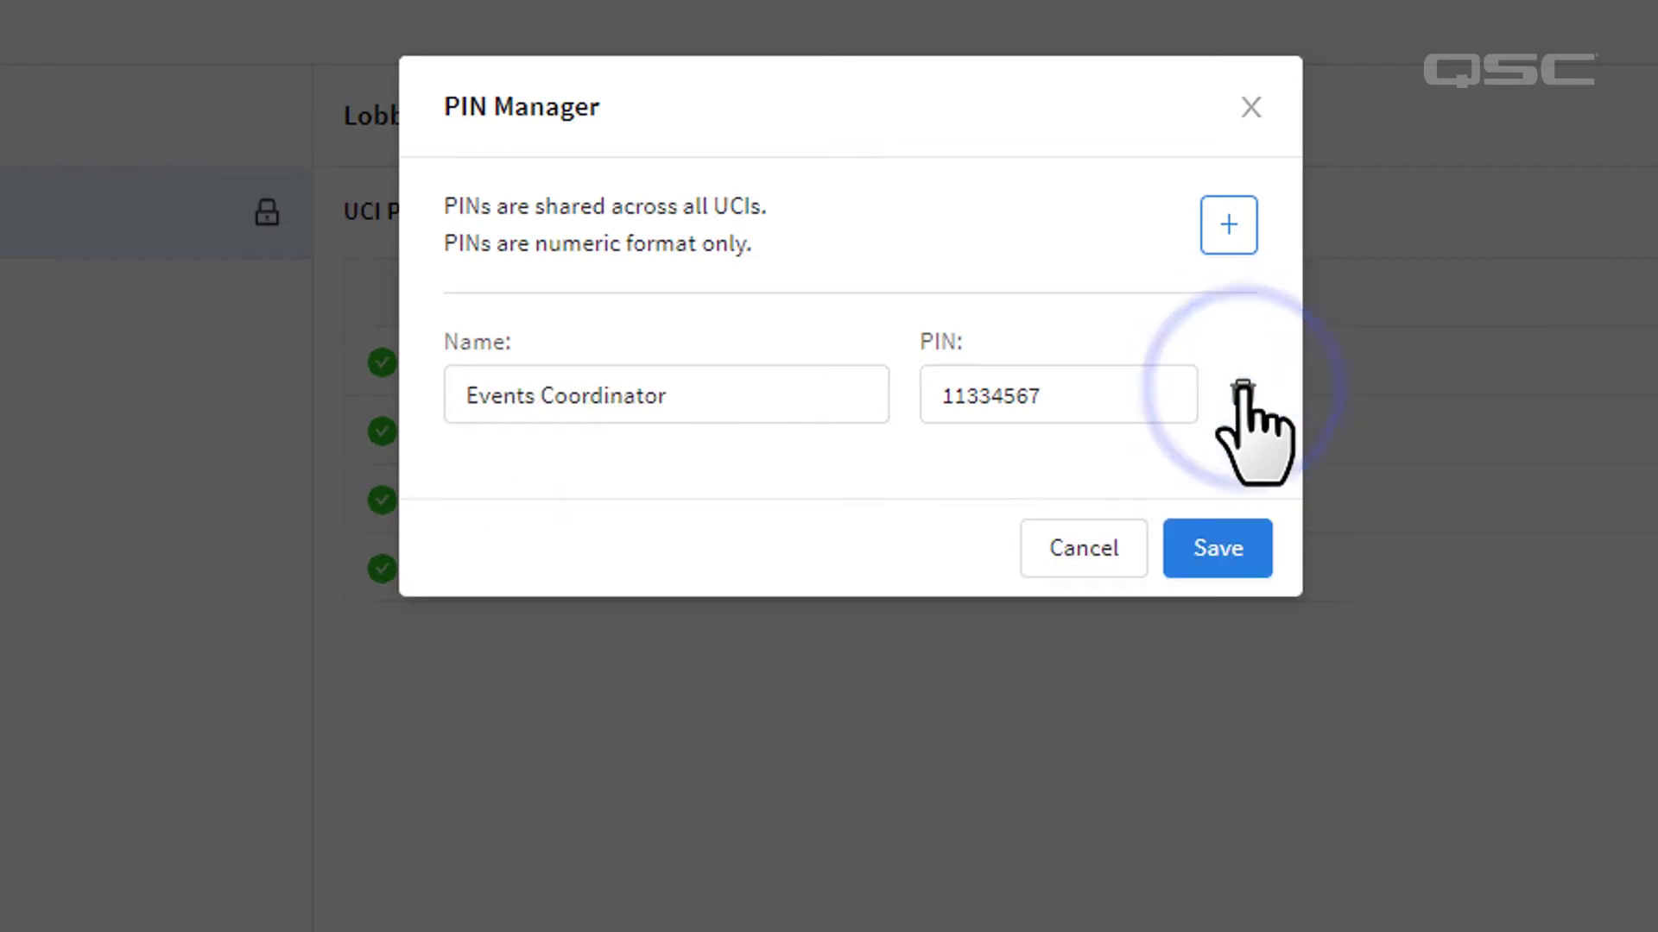
pyautogui.click(1243, 394)
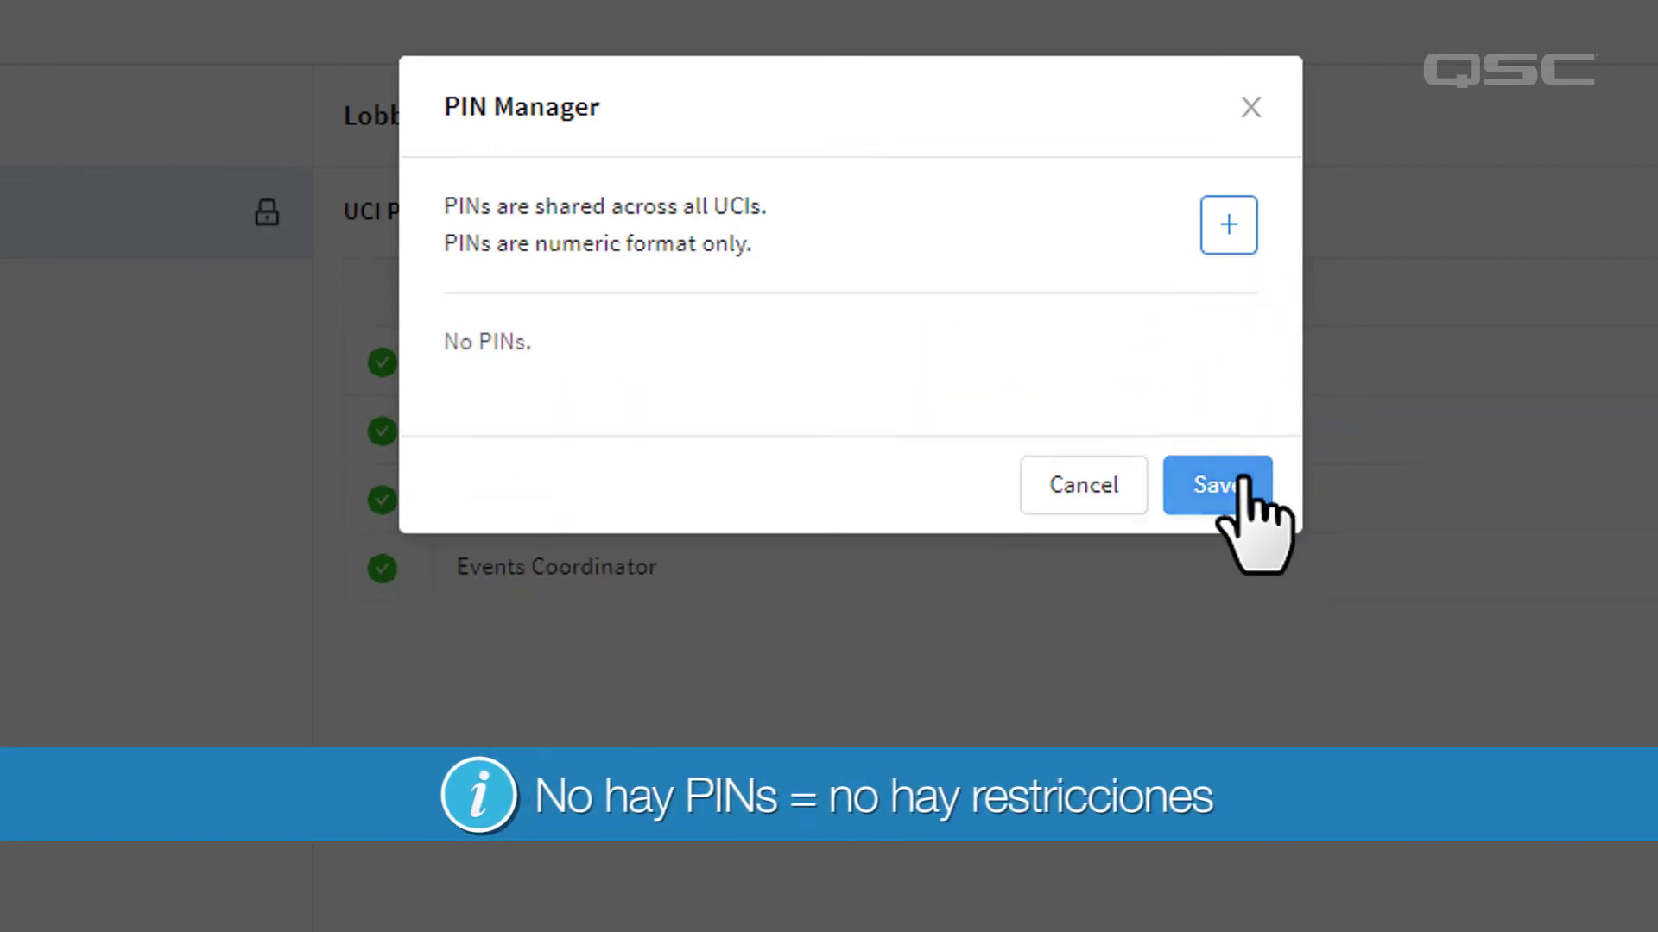
pyautogui.click(1240, 481)
pyautogui.click(1616, 233)
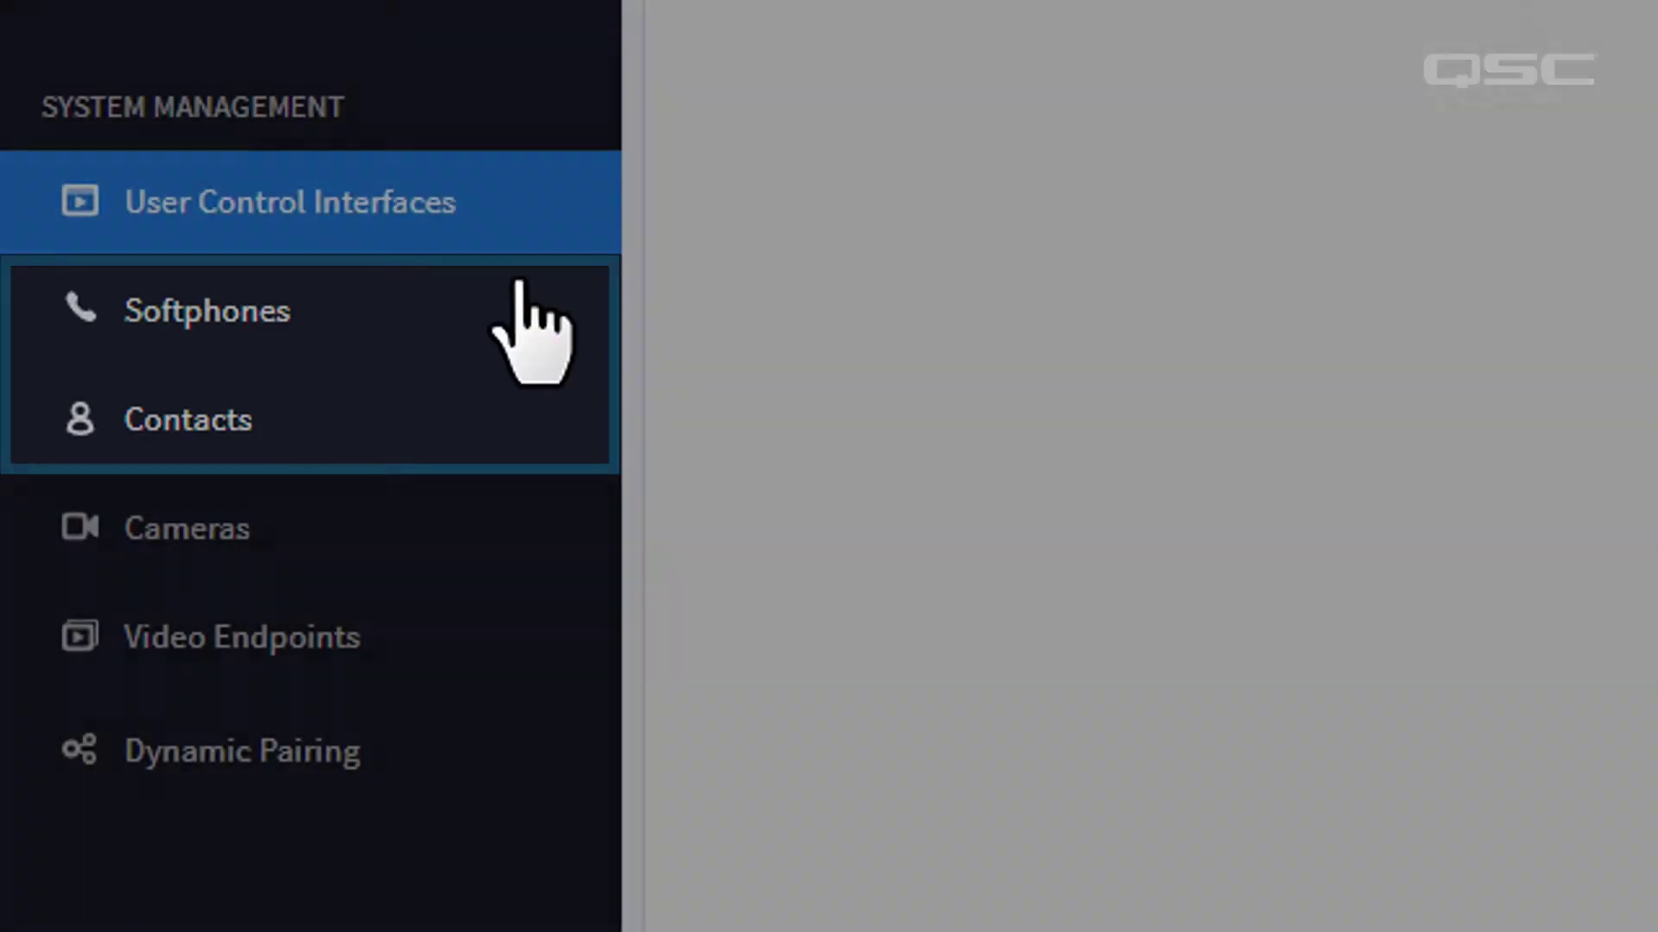
# Review the Softphones settings and Audio Codecs list, then go to the Contacts page.
pyautogui.click(505, 321)
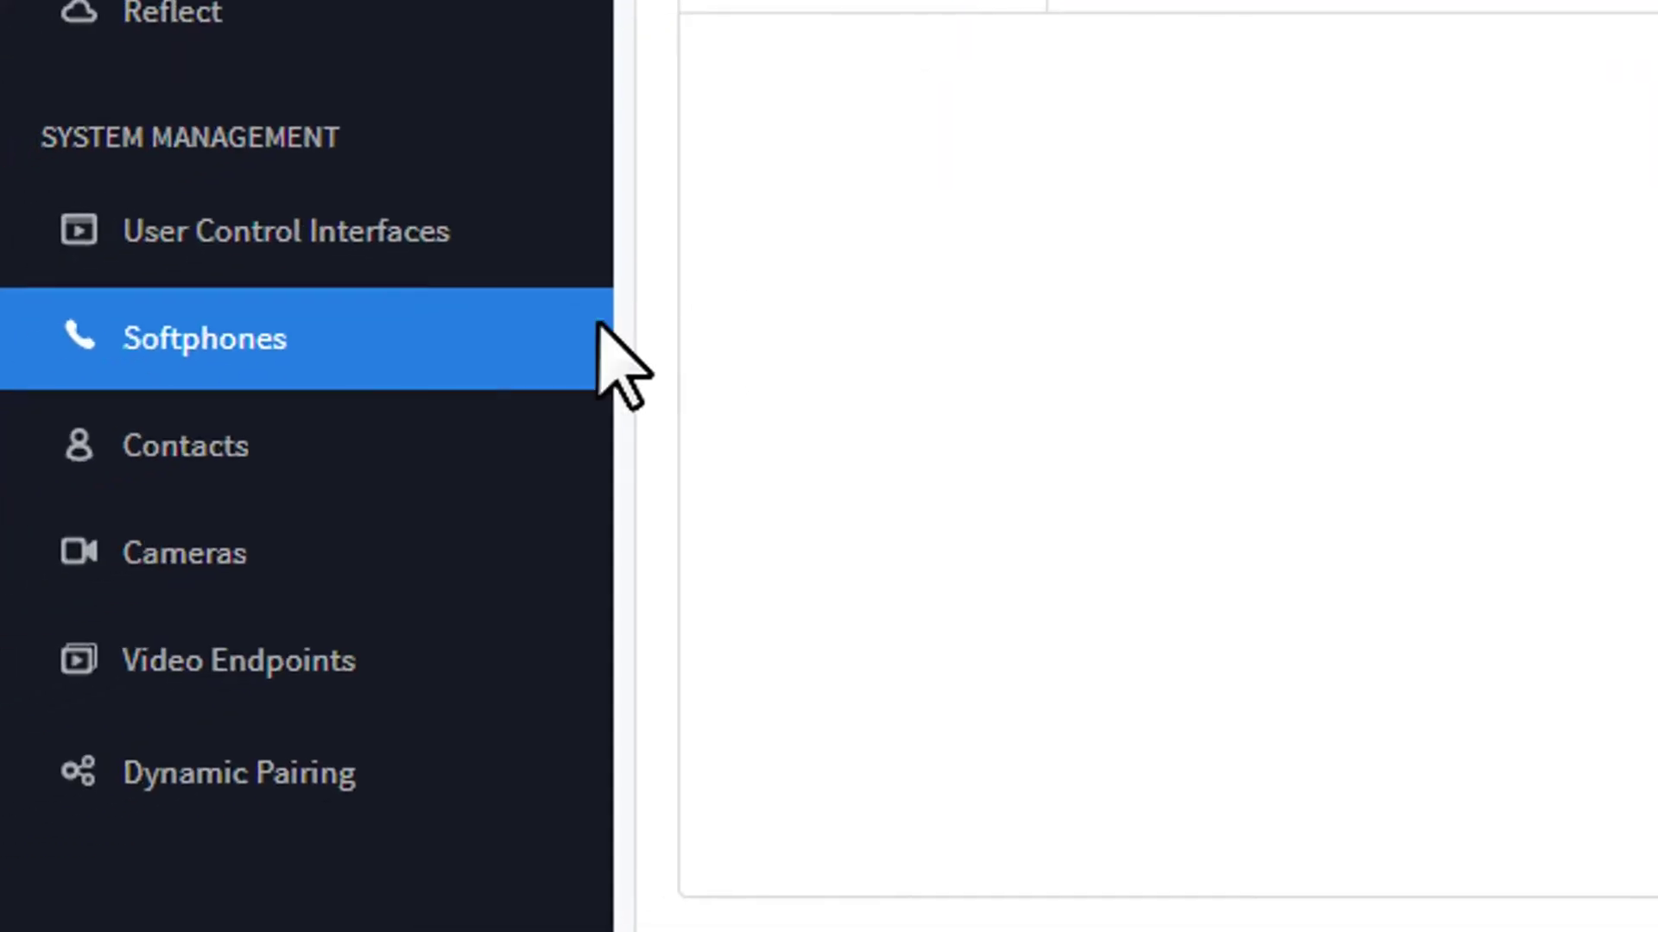
pyautogui.click(474, 432)
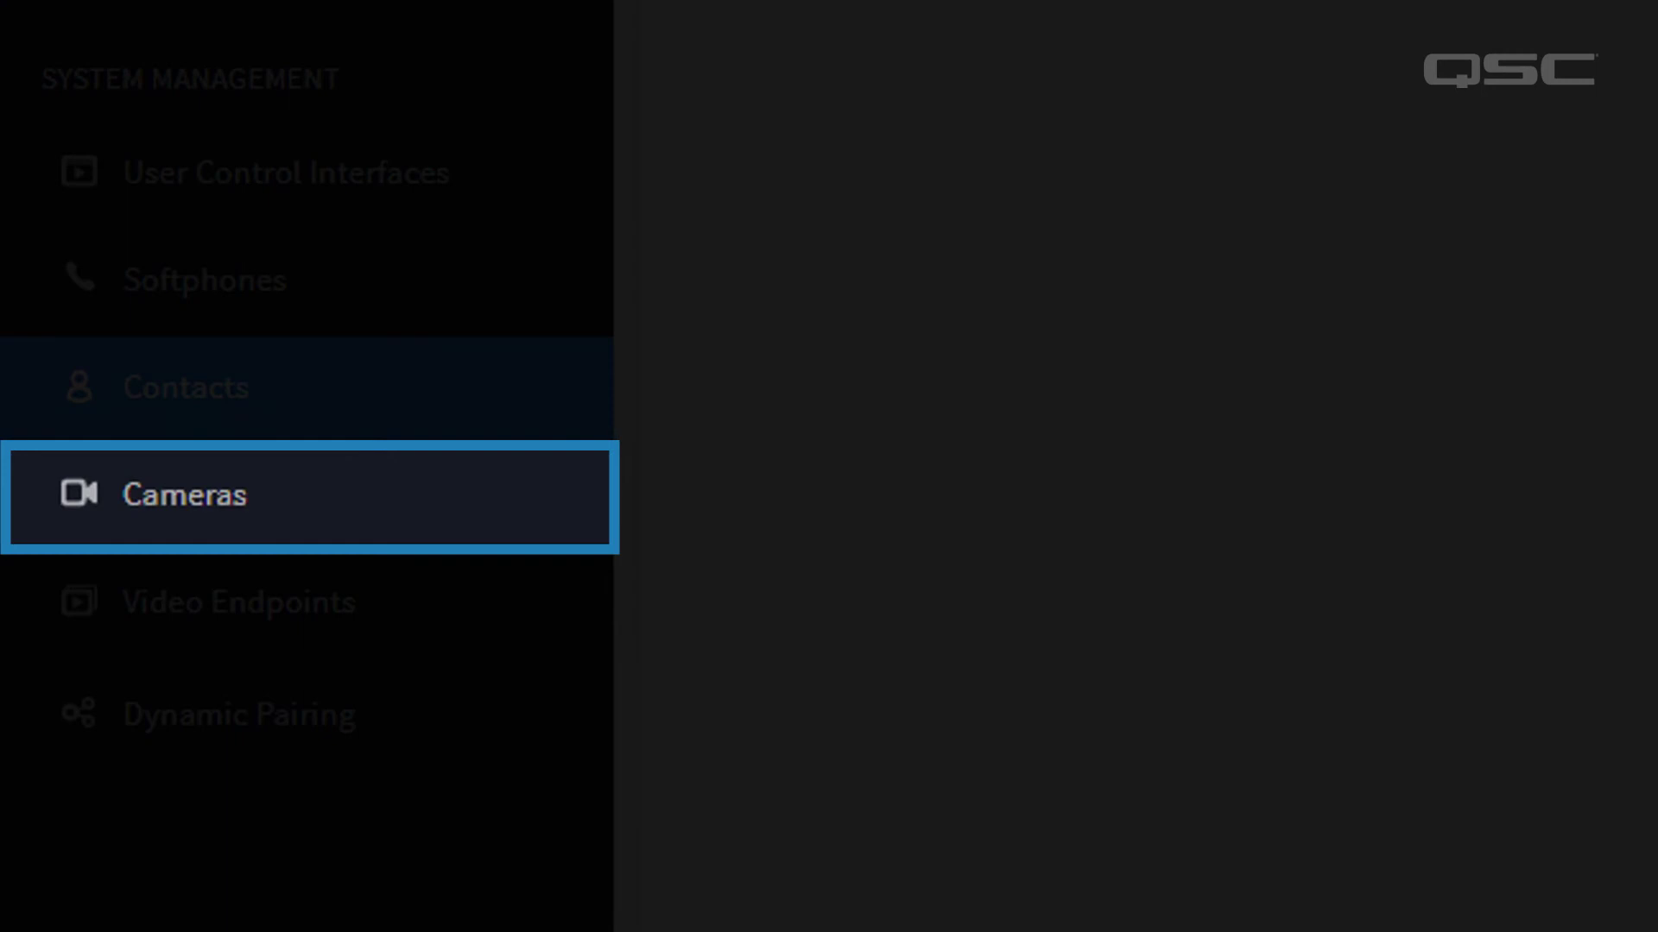
# Show the Cameras page with its Offline Image and privacy images.
pyautogui.click(129, 534)
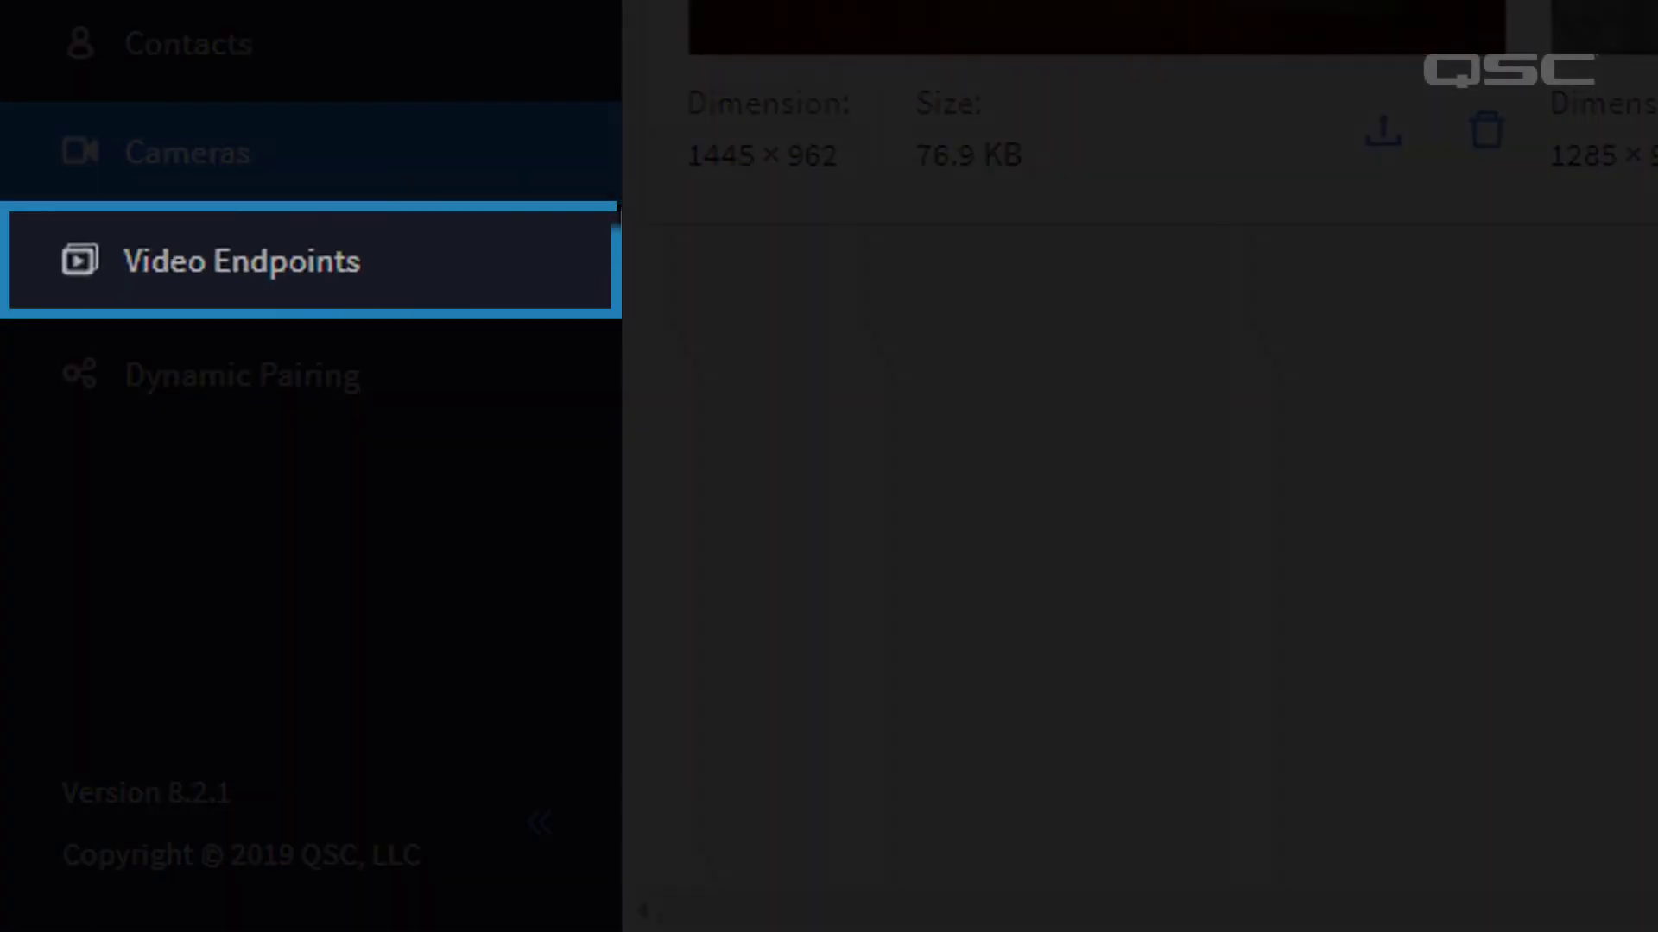
# View the Video Endpoints images, then the Dynamic Pairing page listing IO-22-1 and IO-22-2.
pyautogui.click(562, 259)
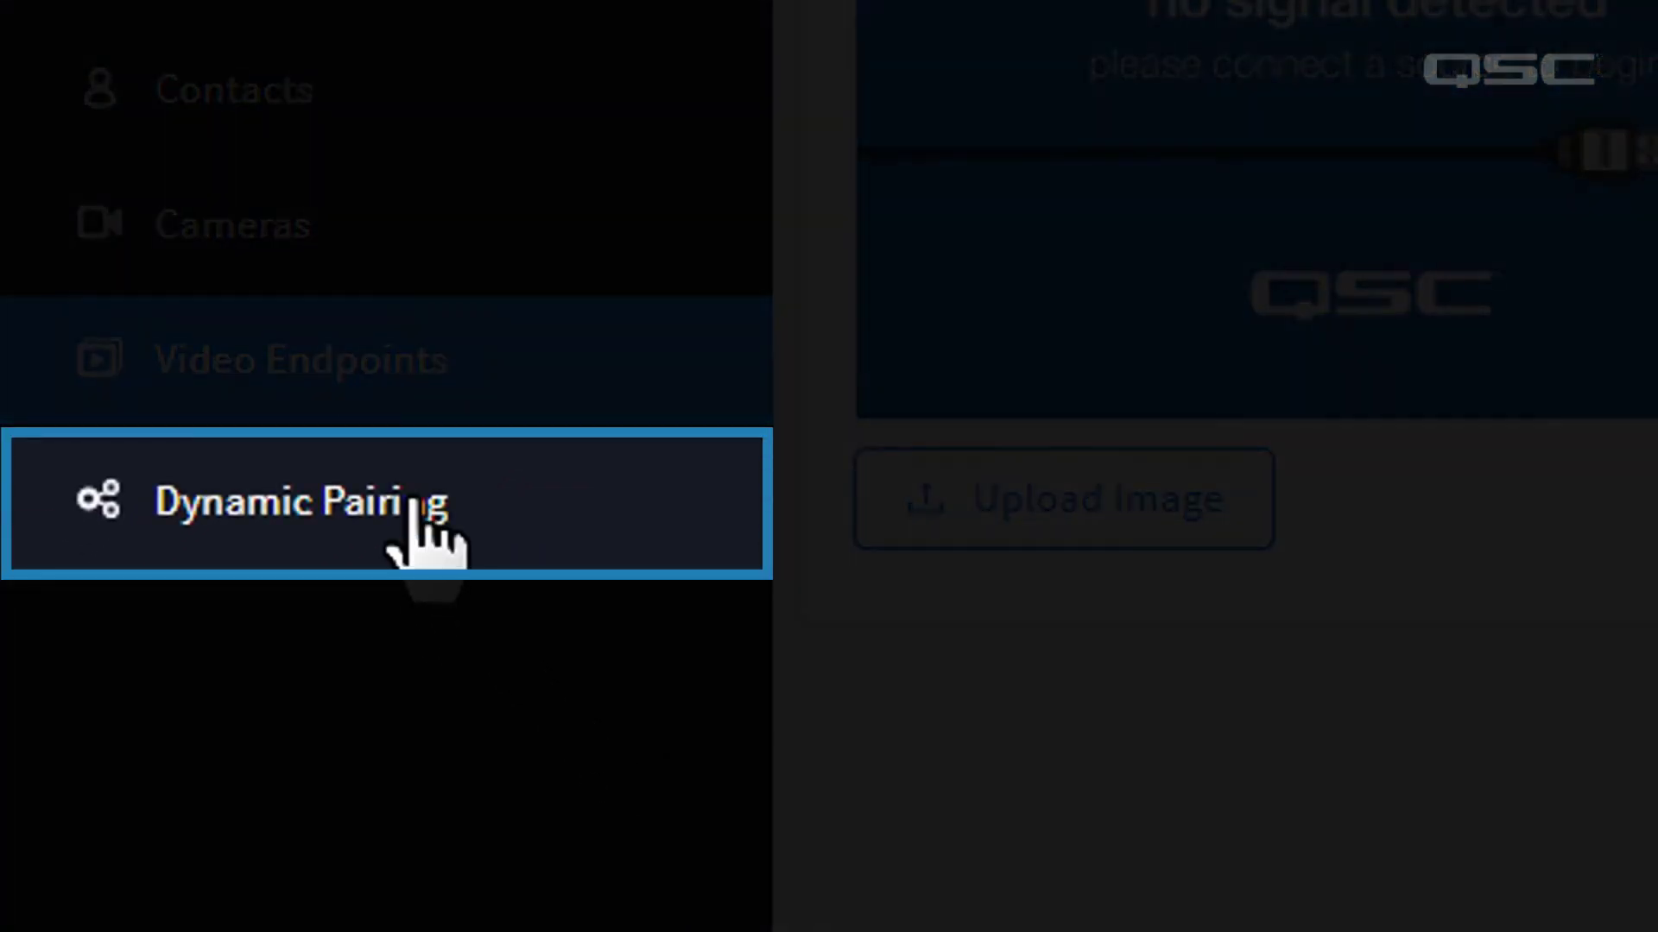
pyautogui.click(417, 502)
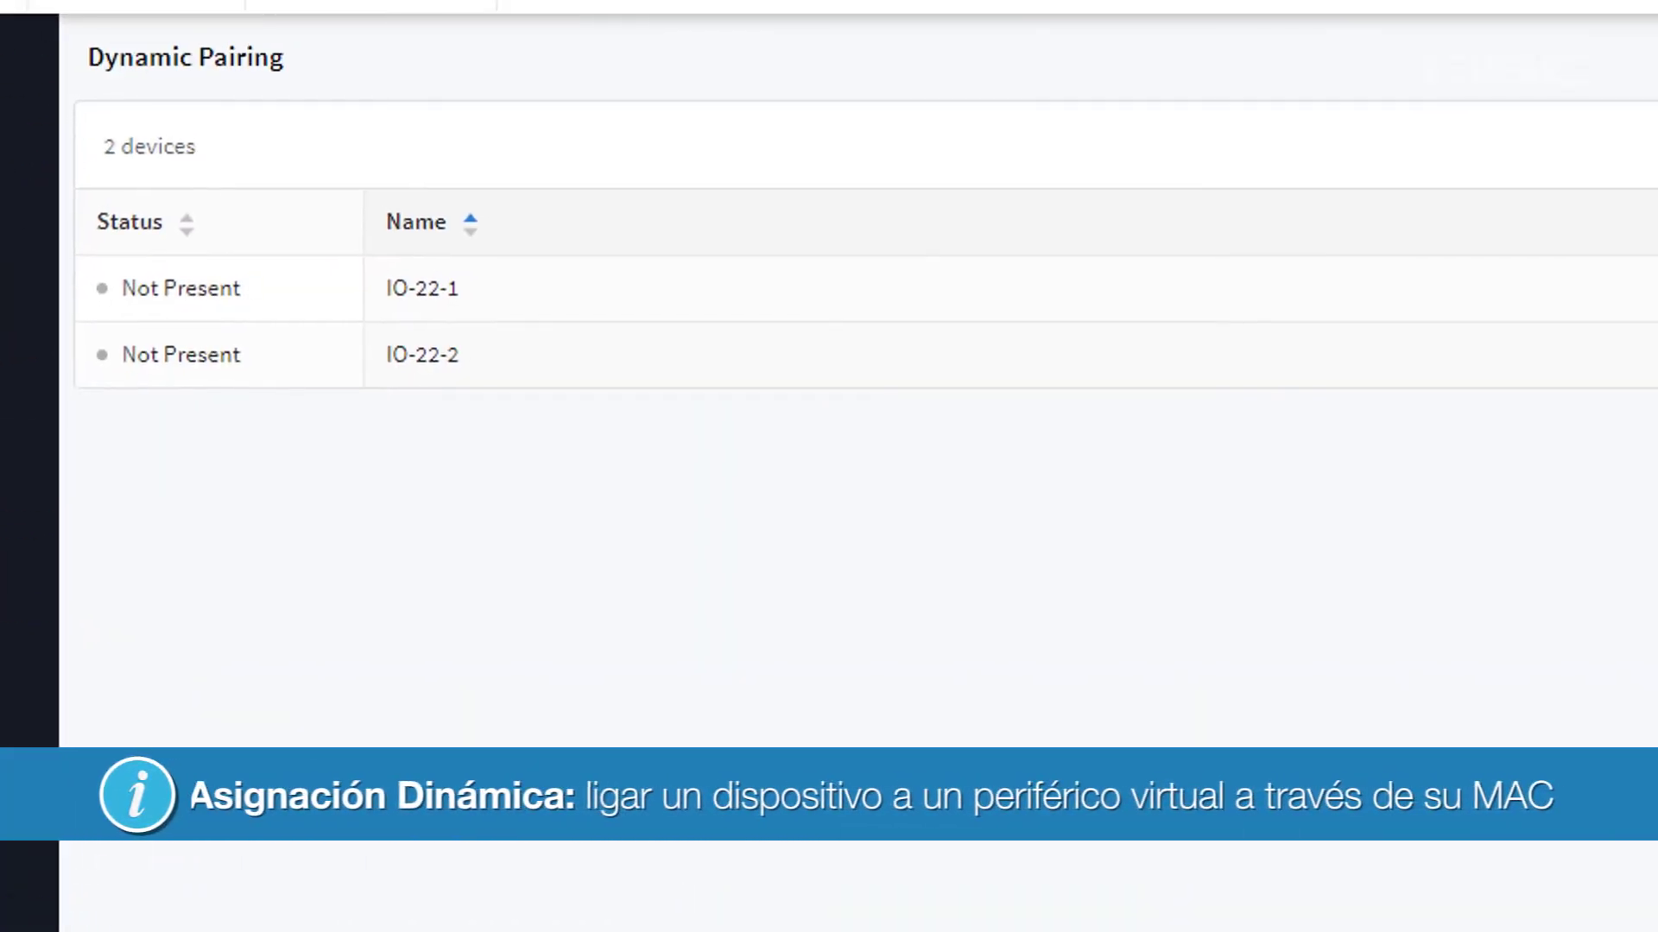